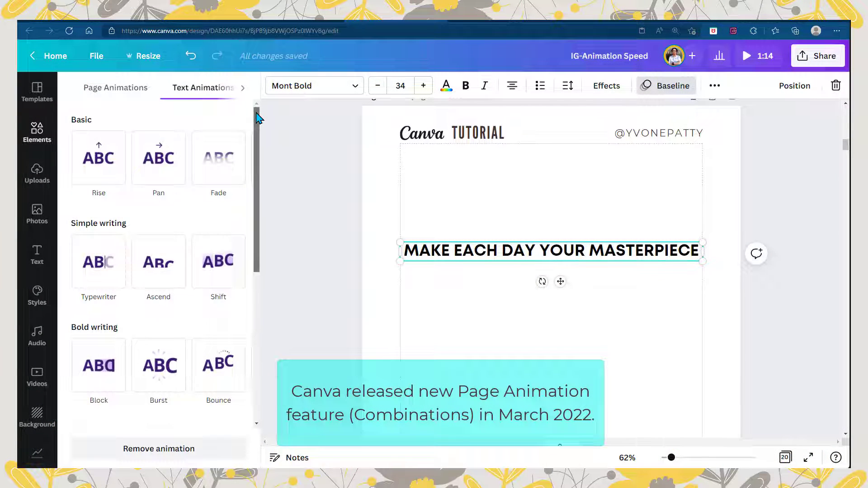
- Apply the Simple combination page animation to the page with the three text lines and shuffle it several times
{"action": "left_click_drag", "start_coordinate": [257, 116], "coordinate": [286, 108]}
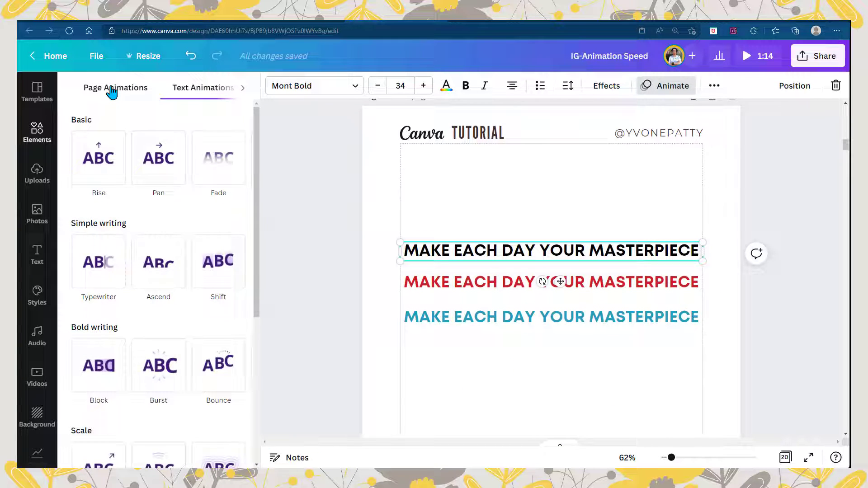
{"action": "left_click", "coordinate": [113, 92]}
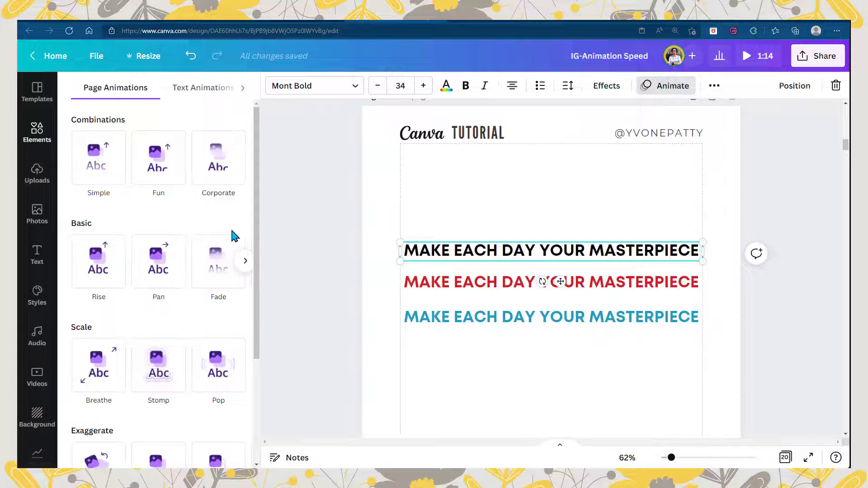
{"action": "left_click", "coordinate": [101, 168]}
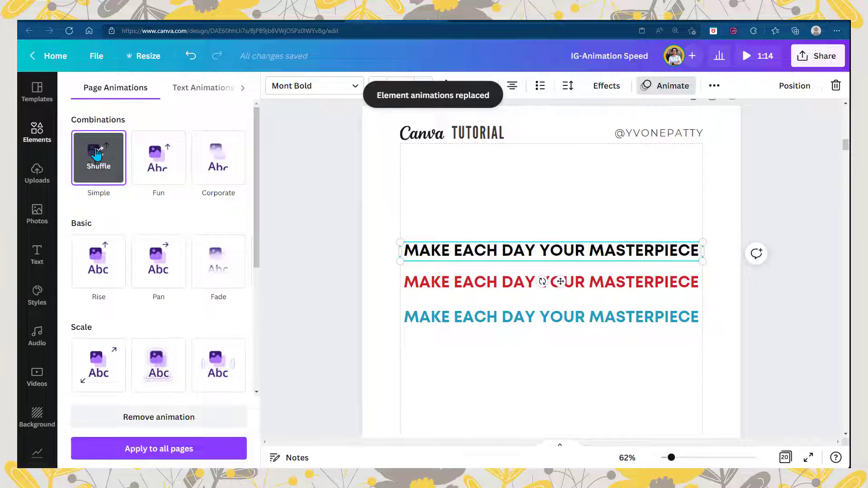
{"action": "left_click", "coordinate": [97, 154]}
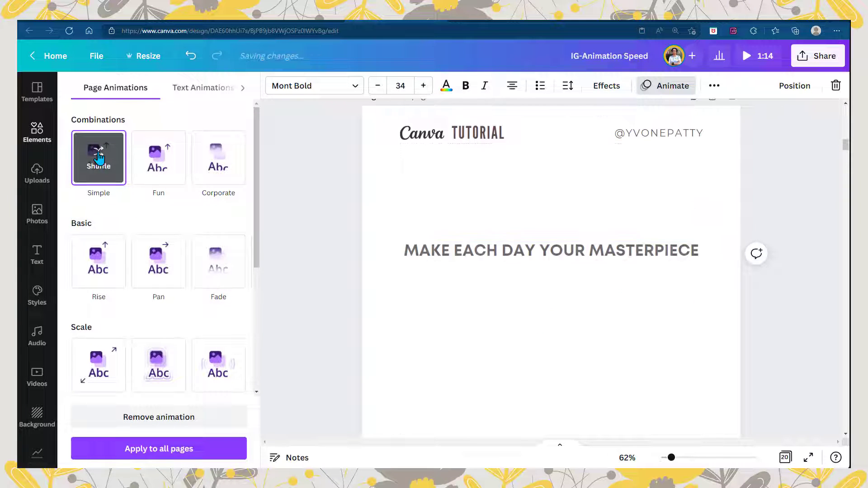
{"action": "left_click", "coordinate": [99, 158]}
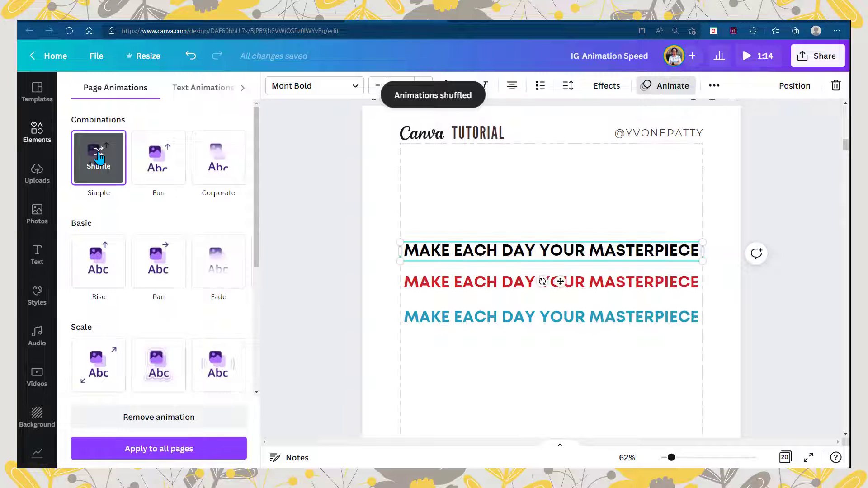
{"action": "left_click", "coordinate": [99, 159]}
- Try the Fun combination page animation, and replace it with the Corporate combination, shuffling its element animations
{"action": "left_click", "coordinate": [161, 158]}
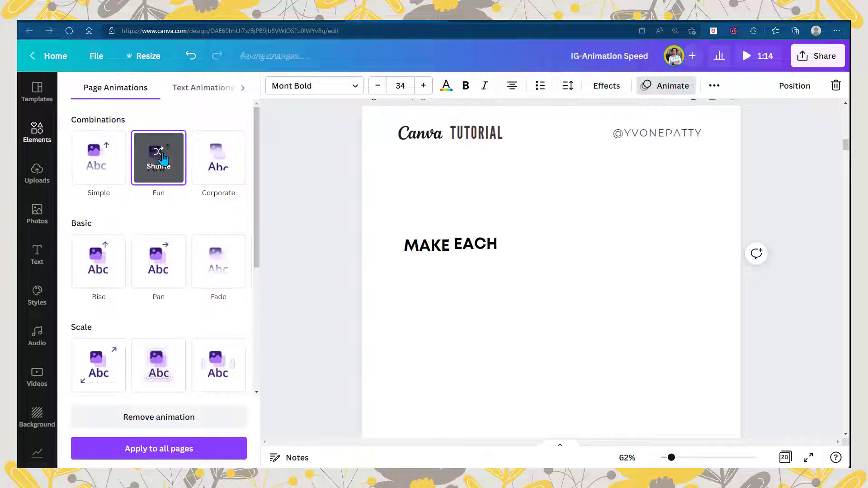
{"action": "left_click", "coordinate": [158, 155]}
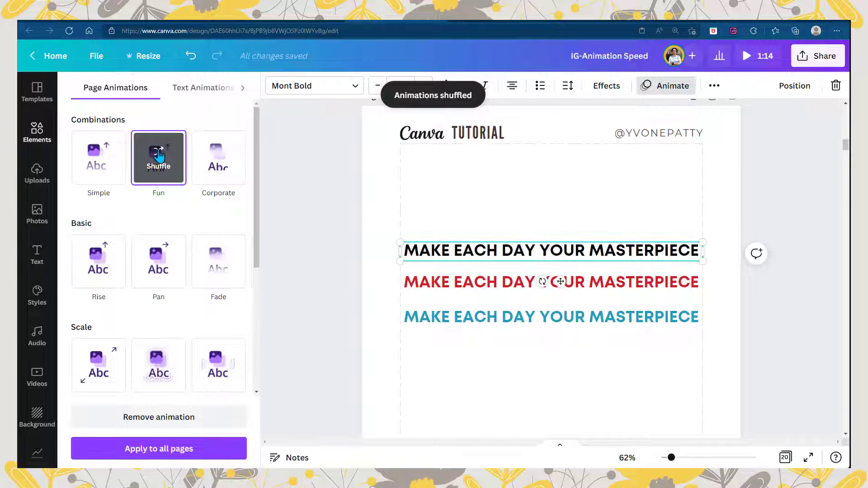
{"action": "left_click", "coordinate": [219, 160]}
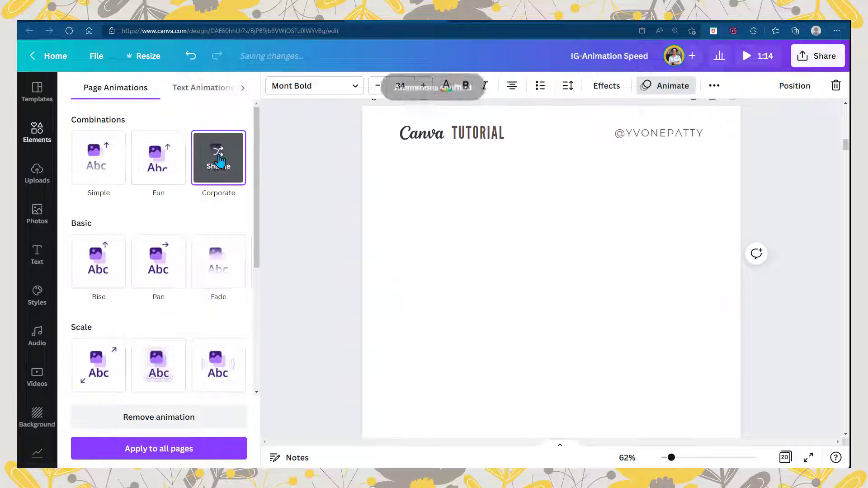
{"action": "left_click", "coordinate": [219, 161]}
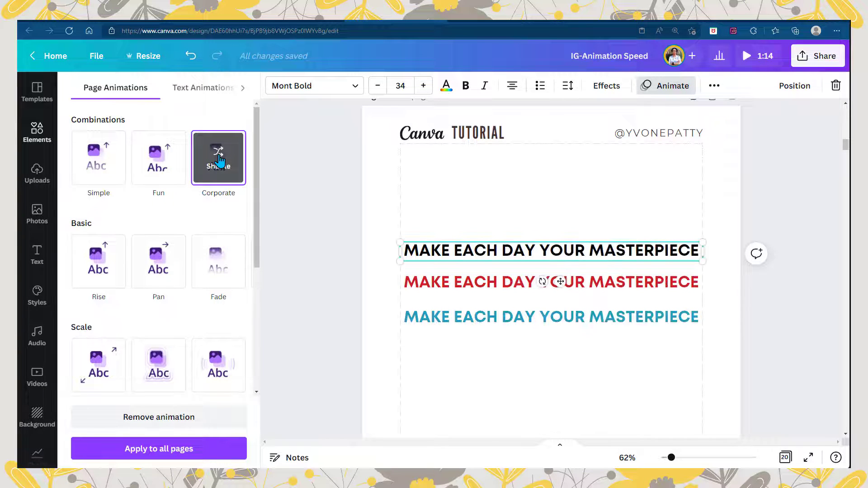
{"action": "left_click", "coordinate": [219, 160]}
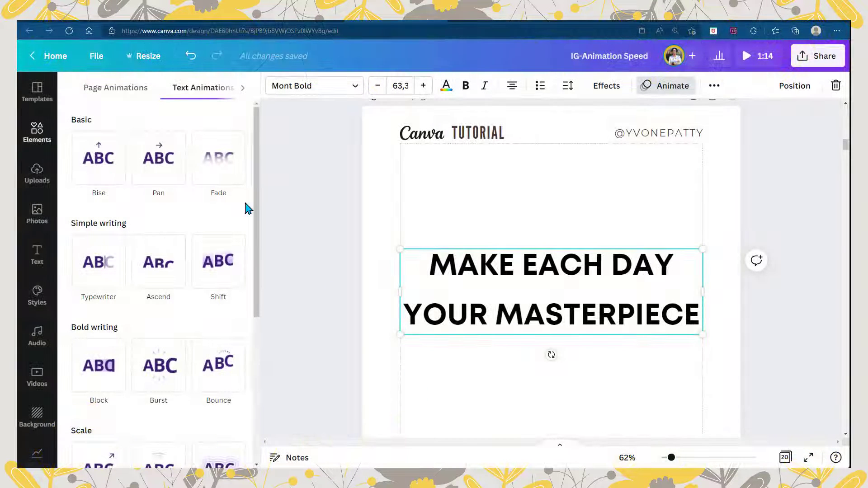
- Apply the Rise text animation to the black text, animating Both in and out at a slow speed
{"action": "left_click", "coordinate": [99, 165]}
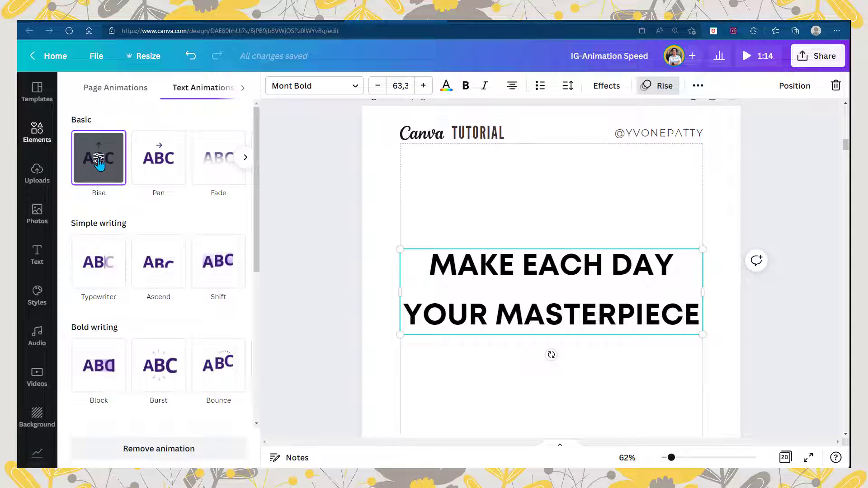
{"action": "left_click", "coordinate": [98, 160]}
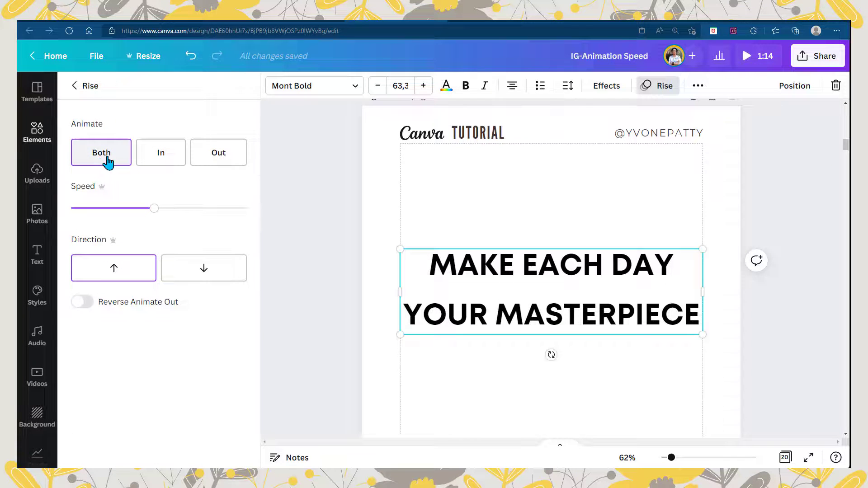
{"action": "left_click", "coordinate": [162, 156]}
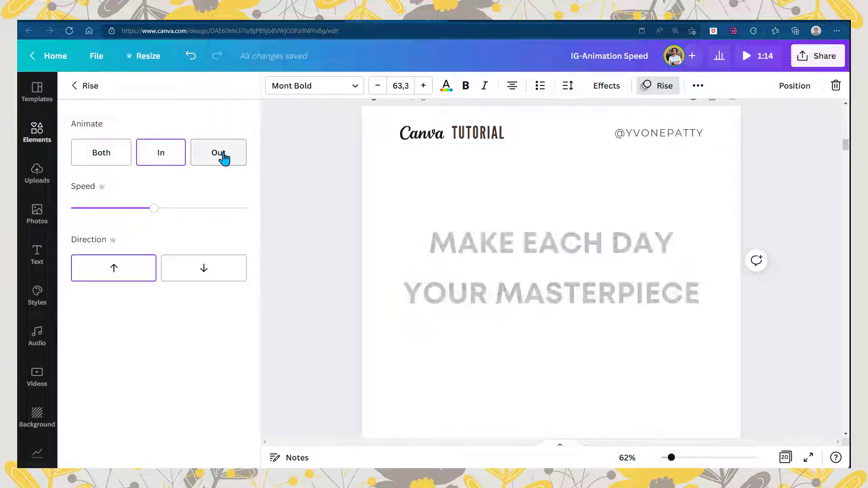
{"action": "left_click", "coordinate": [103, 155]}
{"action": "left_click_drag", "start_coordinate": [152, 213], "coordinate": [100, 210]}
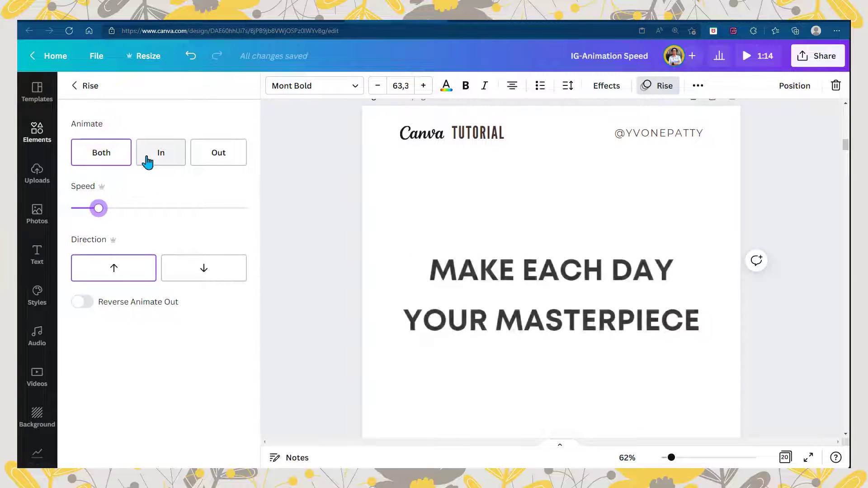
- Set the black text's Rise animation to In only, at about medium speed with the downward direction
{"action": "left_click", "coordinate": [169, 156]}
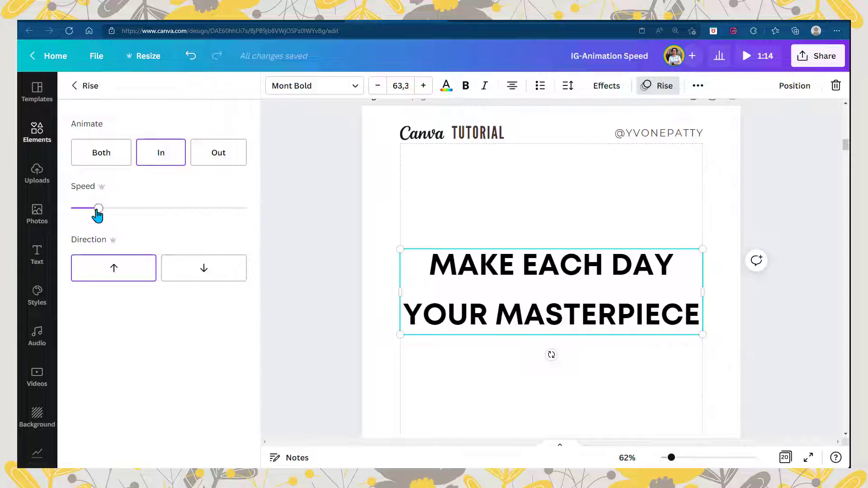
{"action": "left_click_drag", "start_coordinate": [98, 210], "coordinate": [212, 211]}
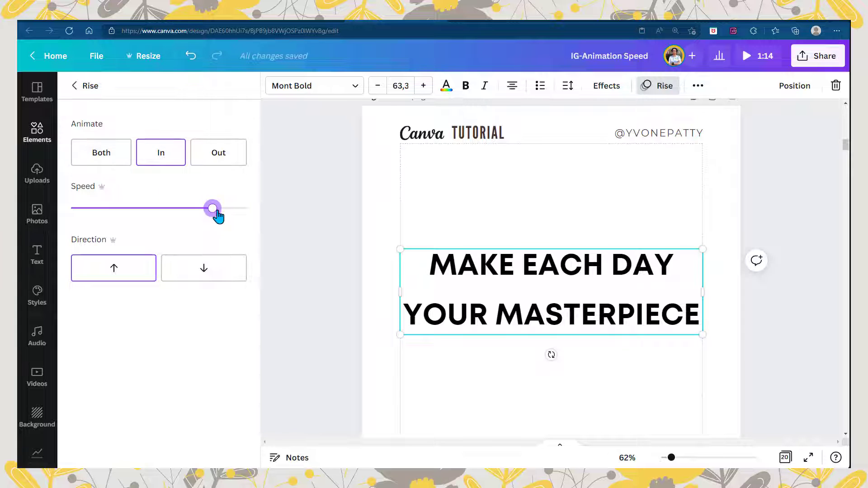
{"action": "left_click_drag", "start_coordinate": [213, 209], "coordinate": [158, 209]}
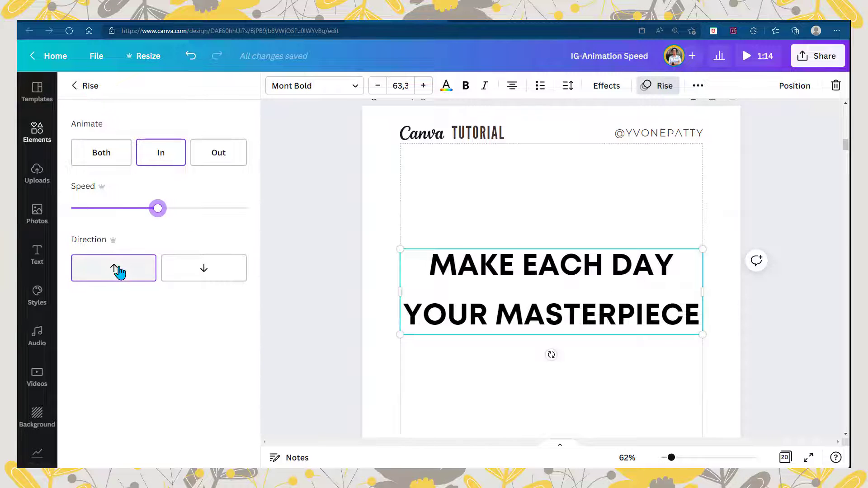
{"action": "left_click", "coordinate": [213, 271]}
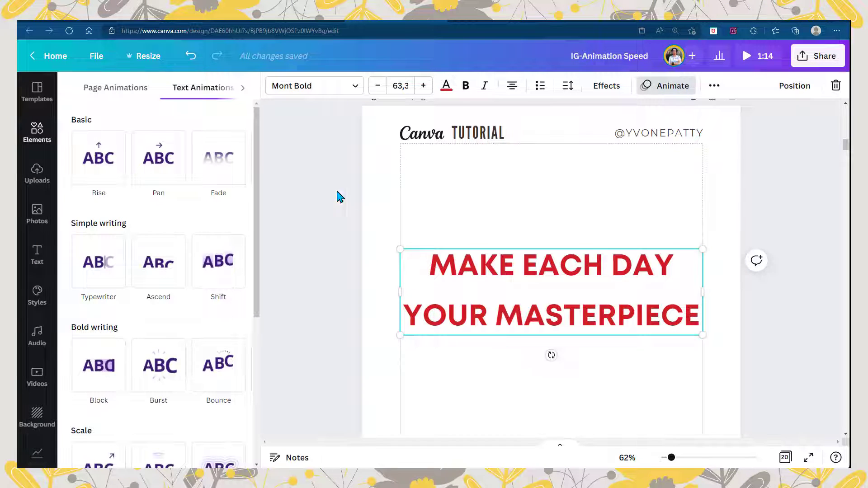
- Apply the Pan animation to the red text with a slow speed, leftward direction and Reverse Animate Out enabled
{"action": "left_click", "coordinate": [159, 159]}
{"action": "left_click", "coordinate": [158, 161]}
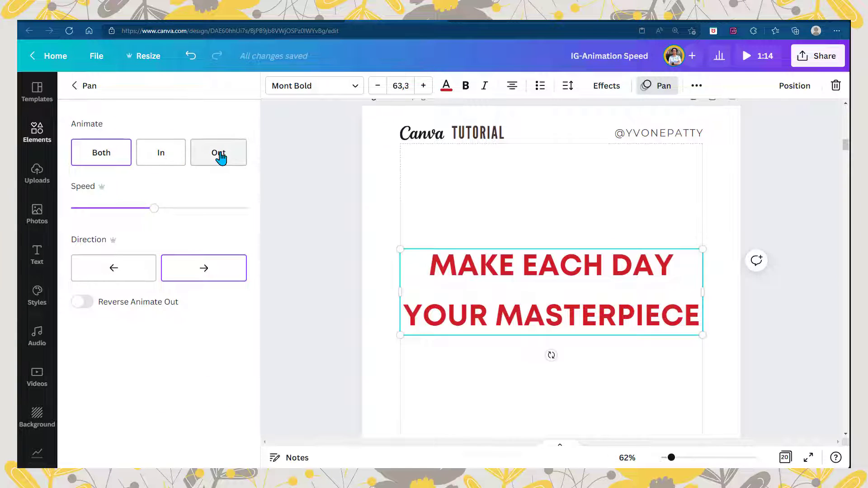
{"action": "left_click_drag", "start_coordinate": [178, 212], "coordinate": [93, 208]}
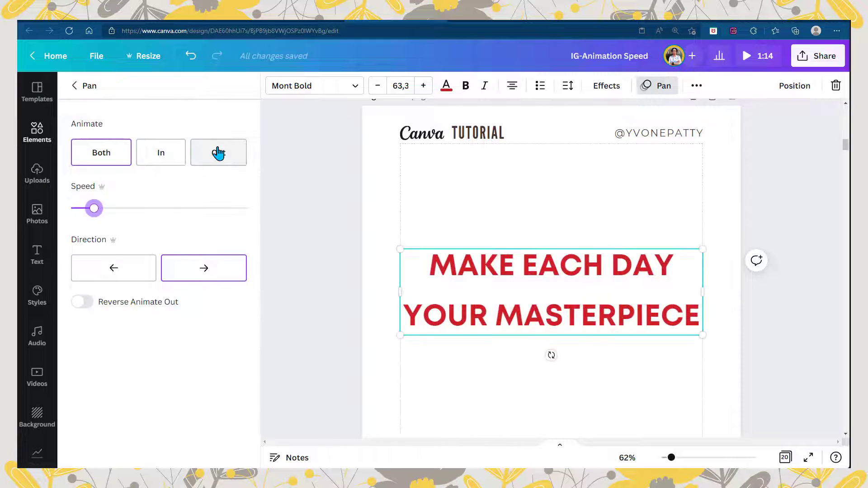
{"action": "left_click", "coordinate": [136, 274]}
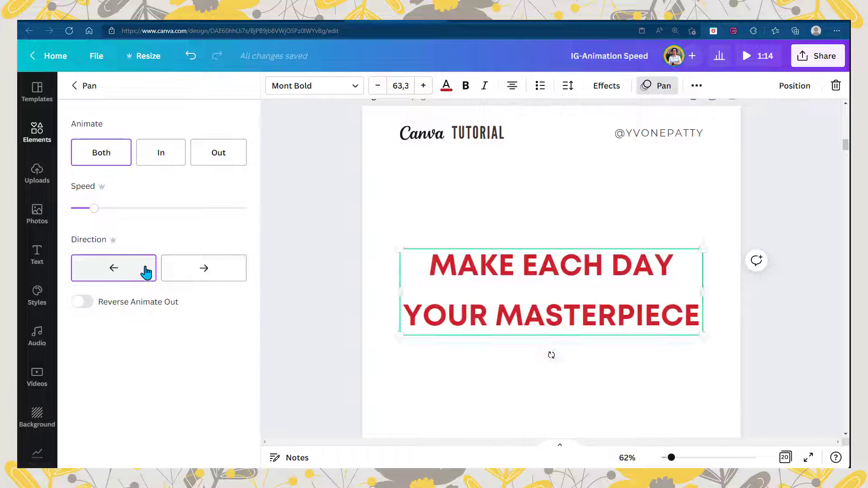
{"action": "left_click", "coordinate": [82, 301]}
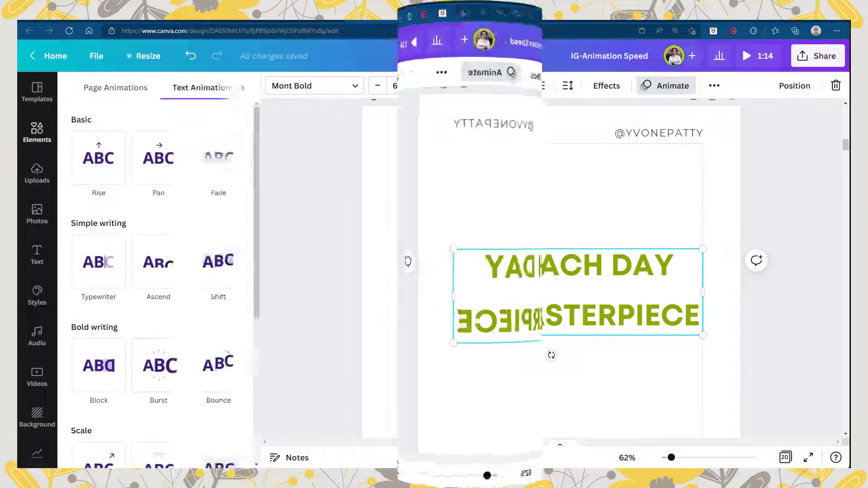
- Apply the Fade animation to the green text and reduce its speed to slow
{"action": "left_click", "coordinate": [216, 167]}
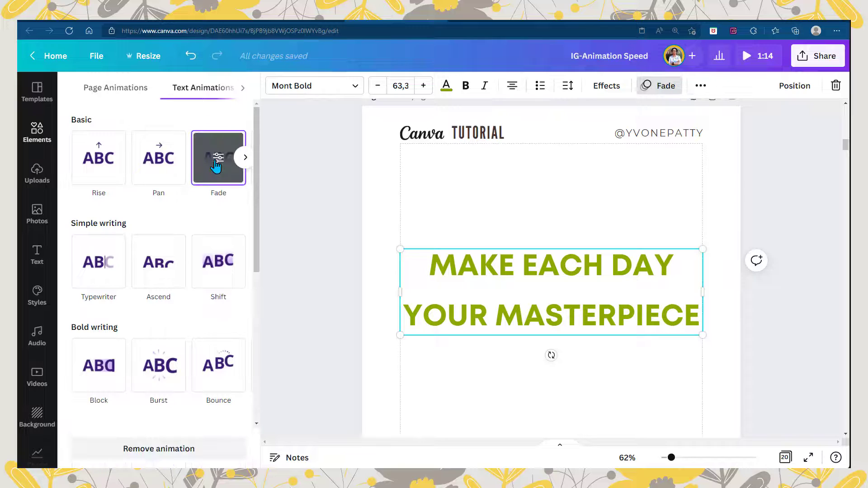
{"action": "left_click", "coordinate": [216, 165]}
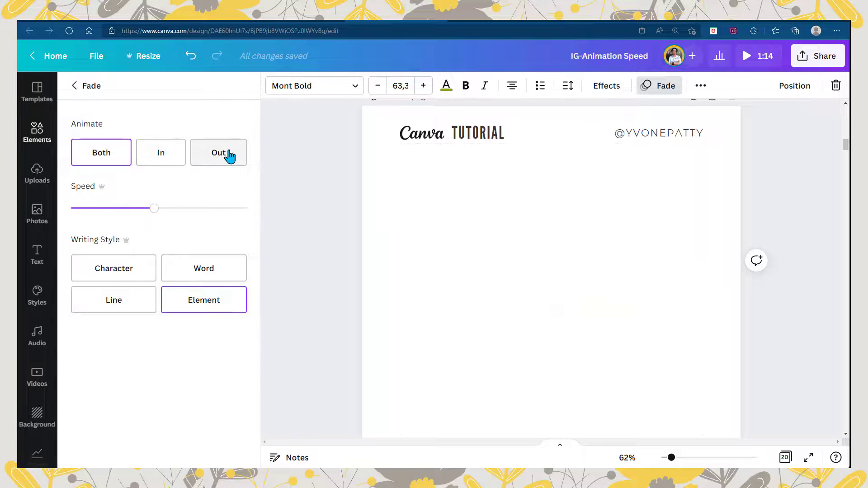
{"action": "left_click", "coordinate": [105, 209]}
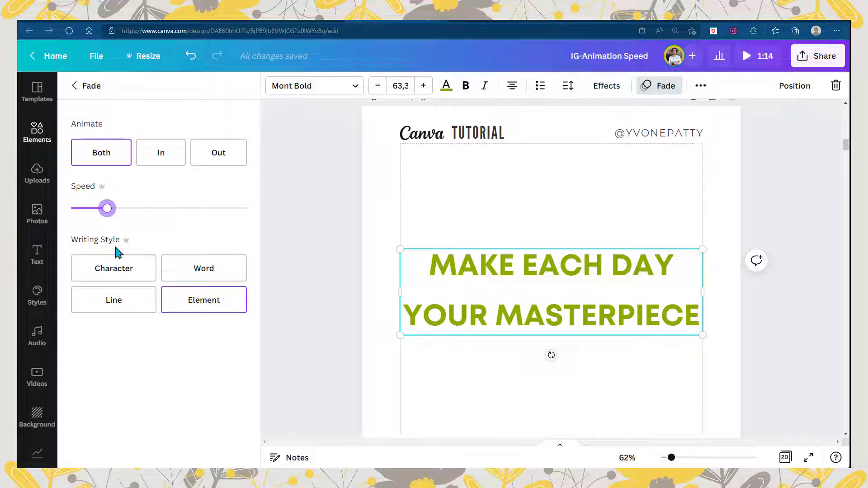
- Try the Character, Word and Line writing styles on the green text's Fade animation and return to Element
{"action": "left_click", "coordinate": [115, 272]}
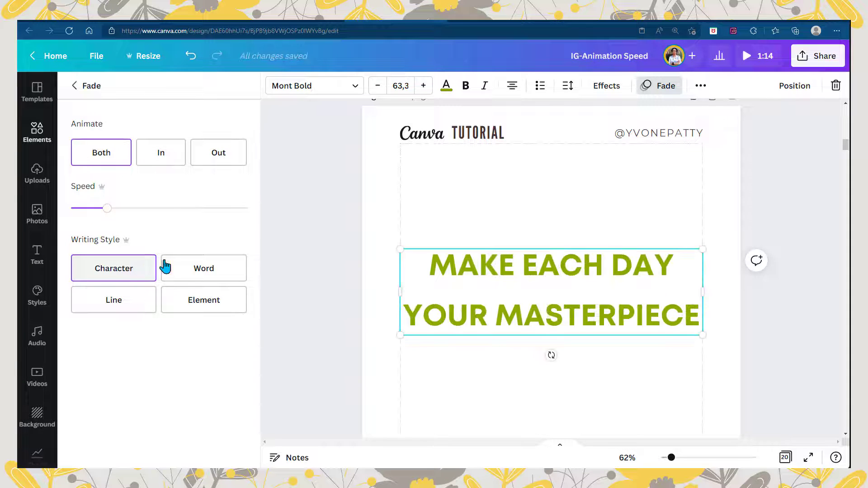
{"action": "left_click", "coordinate": [194, 268]}
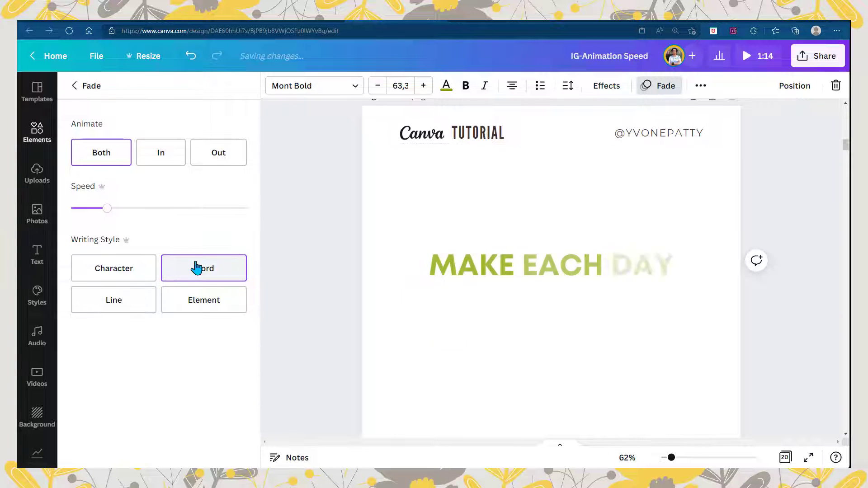
{"action": "left_click", "coordinate": [123, 303]}
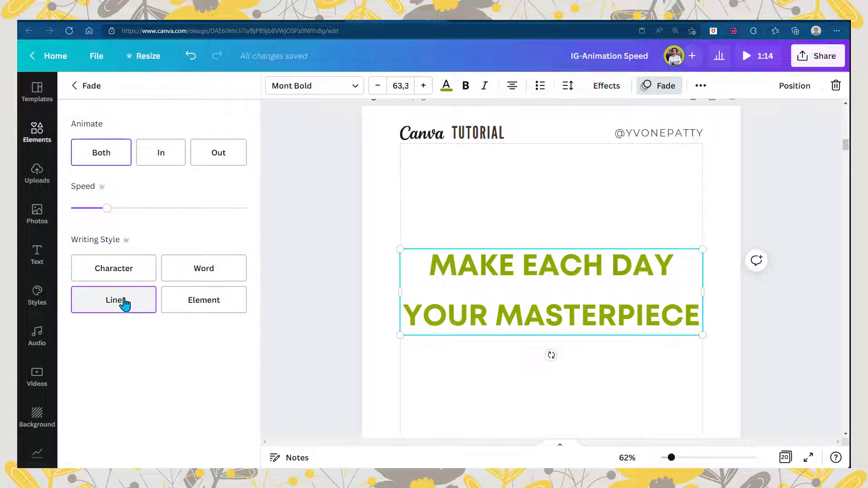
{"action": "left_click", "coordinate": [195, 303]}
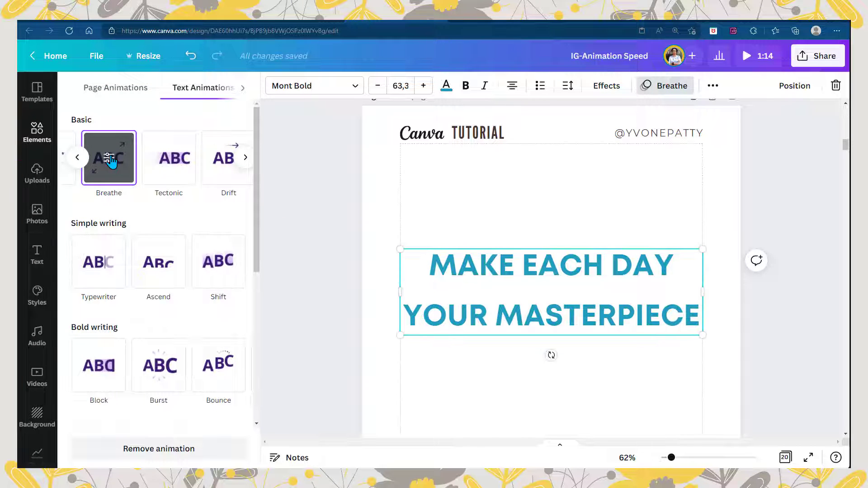
- Open the settings of the blue text's Breathe animation and set its scaling to Out
{"action": "left_click", "coordinate": [110, 161]}
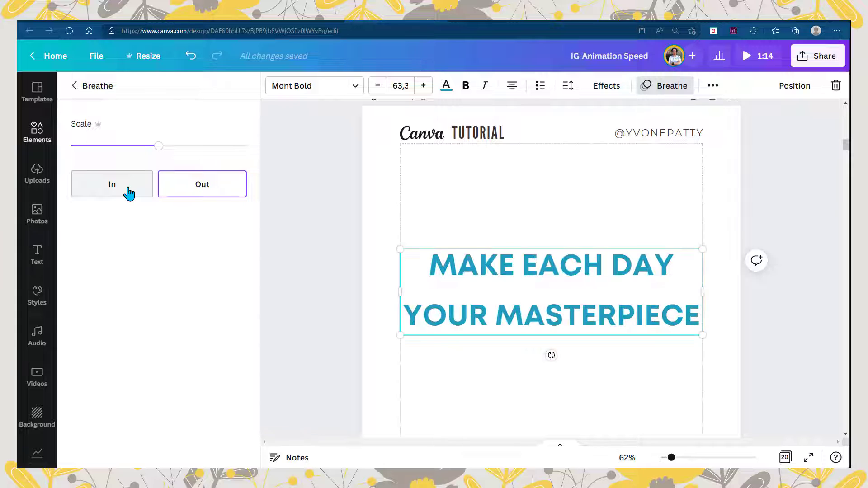
{"action": "left_click", "coordinate": [190, 187]}
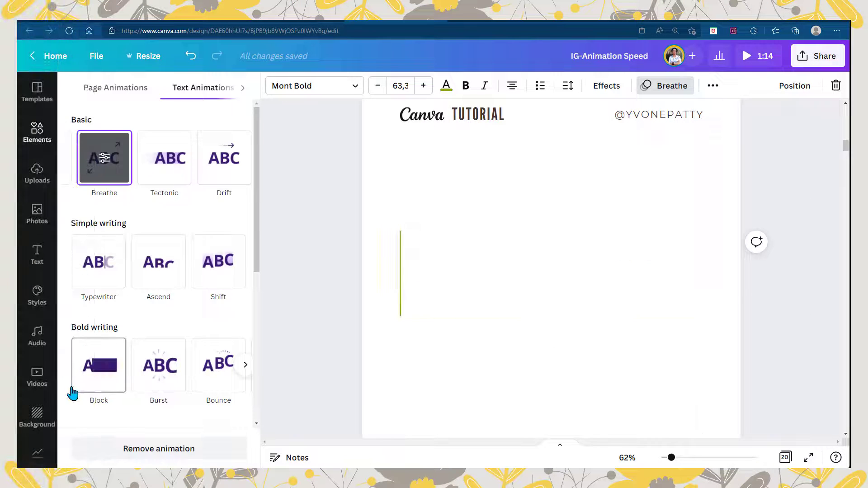
- Apply the Tectonic animation to the green text and raise its intensity to near the maximum
{"action": "left_click", "coordinate": [169, 157]}
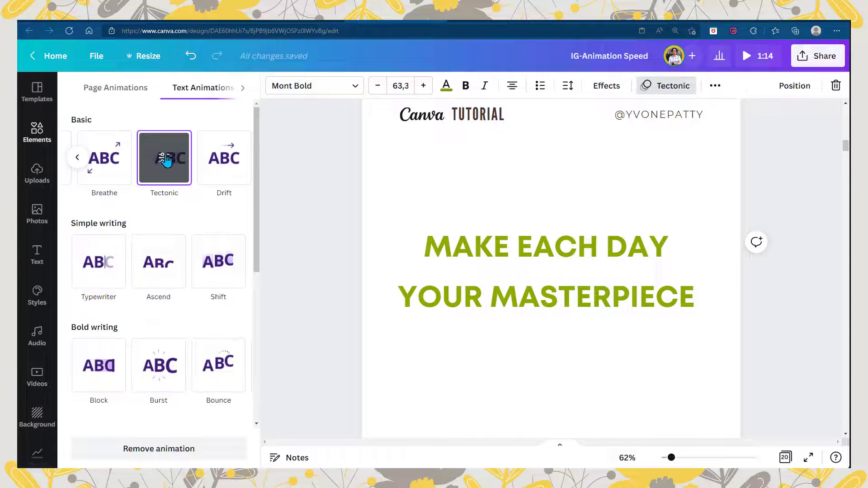
{"action": "left_click", "coordinate": [163, 160]}
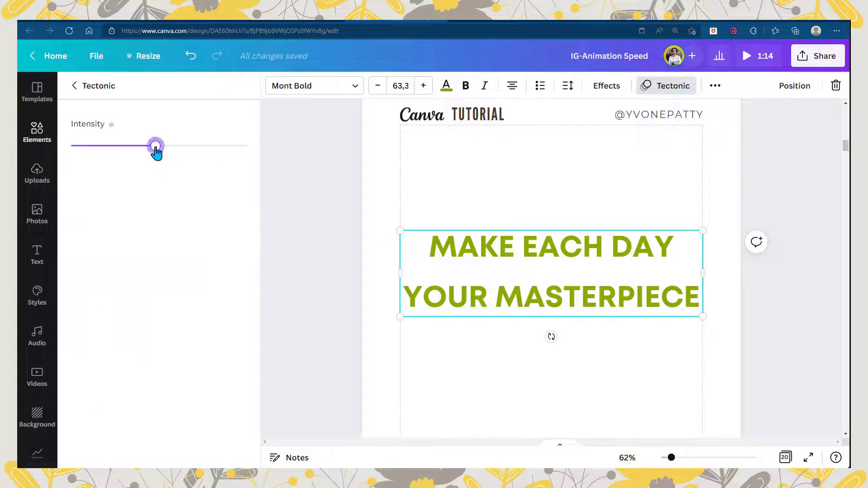
{"action": "left_click_drag", "start_coordinate": [156, 152], "coordinate": [230, 153]}
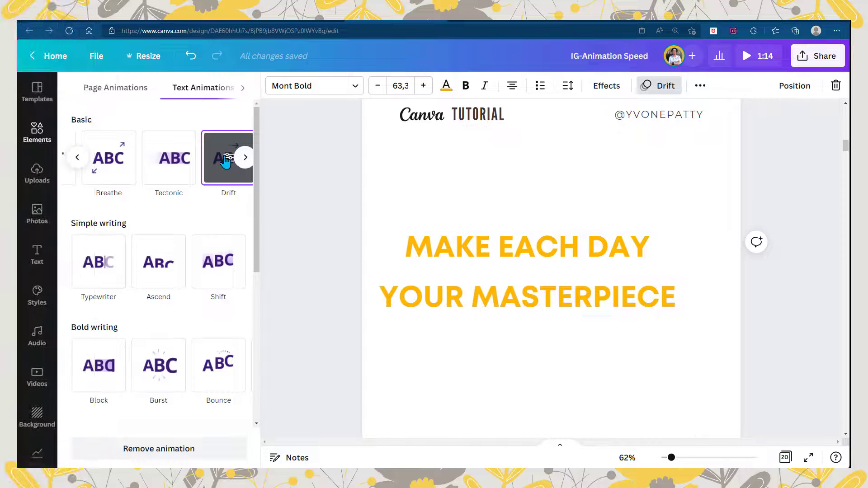
- Raise the yellow text's Drift intensity to near the maximum, try the left and up directions, and set the direction to down
{"action": "left_click", "coordinate": [228, 158]}
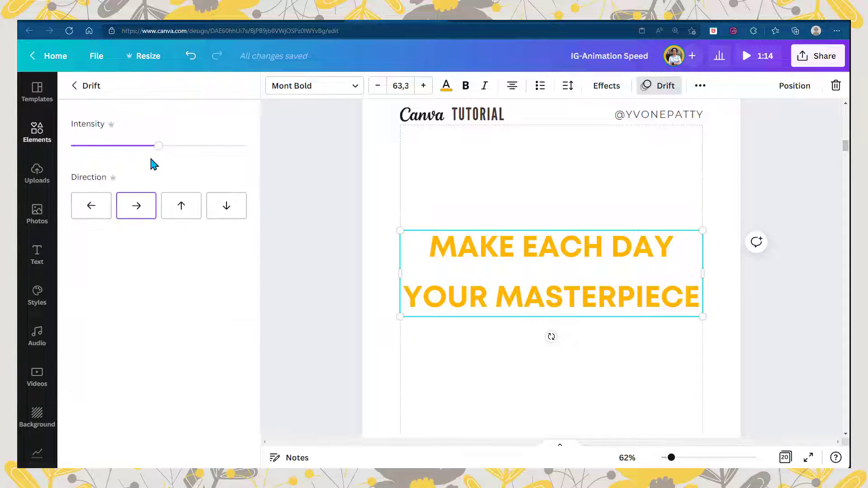
{"action": "left_click", "coordinate": [96, 146]}
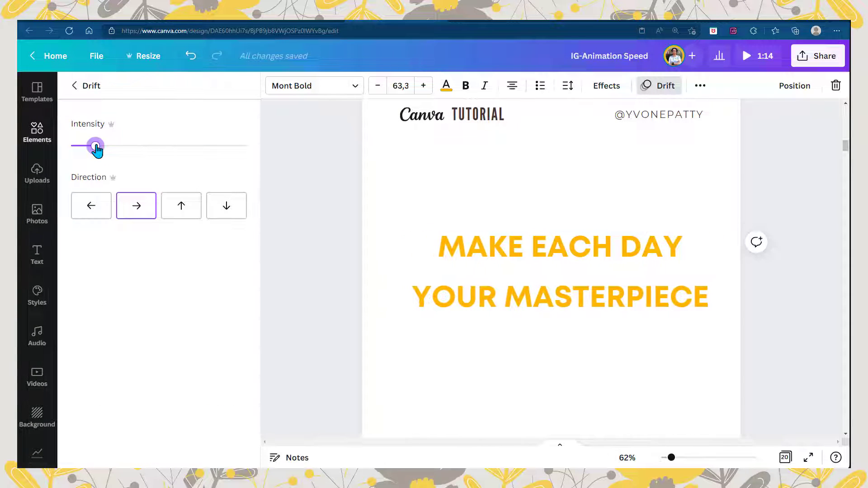
{"action": "left_click", "coordinate": [234, 147]}
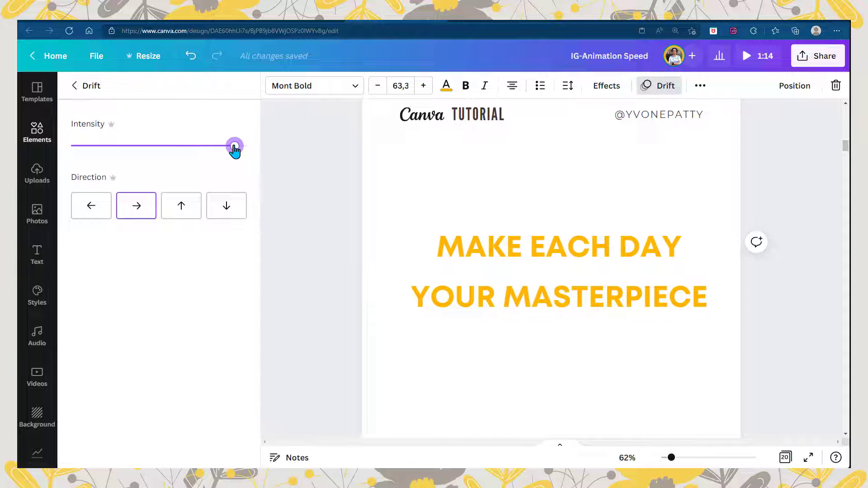
{"action": "left_click", "coordinate": [85, 207]}
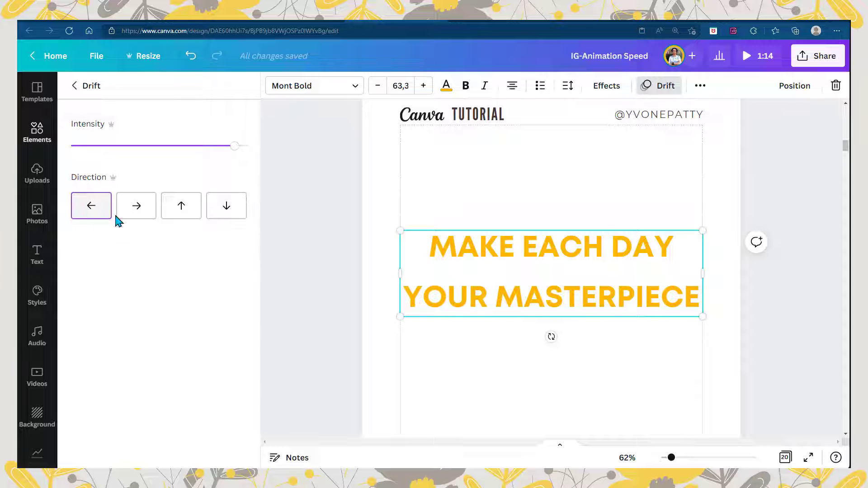
{"action": "left_click", "coordinate": [180, 207]}
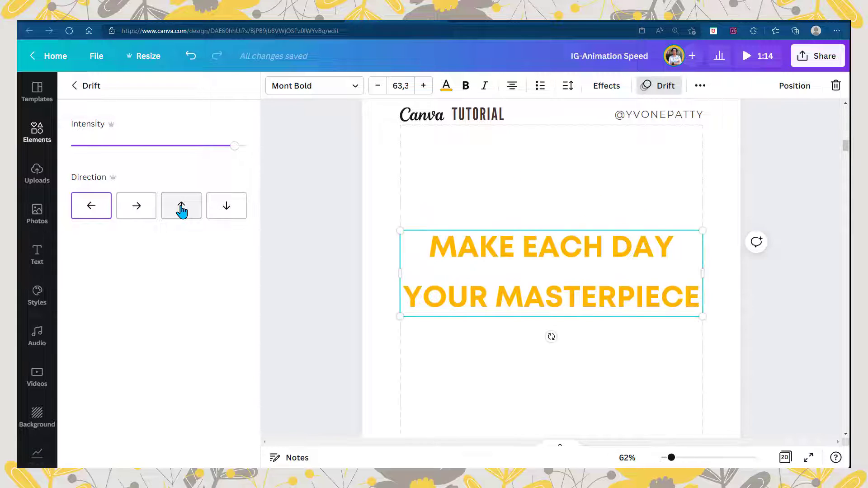
{"action": "left_click", "coordinate": [229, 207]}
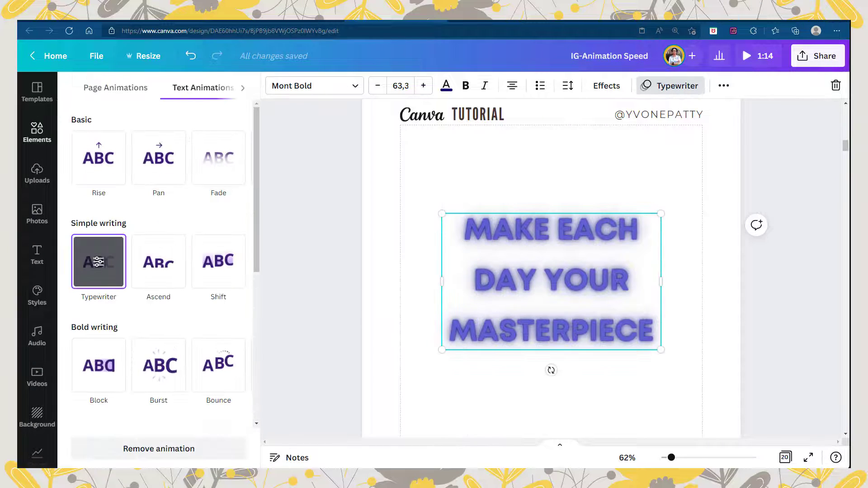
- Try the maximum speed for the purple text's Typewriter animation and reduce the speed to slow
{"action": "left_click", "coordinate": [99, 266]}
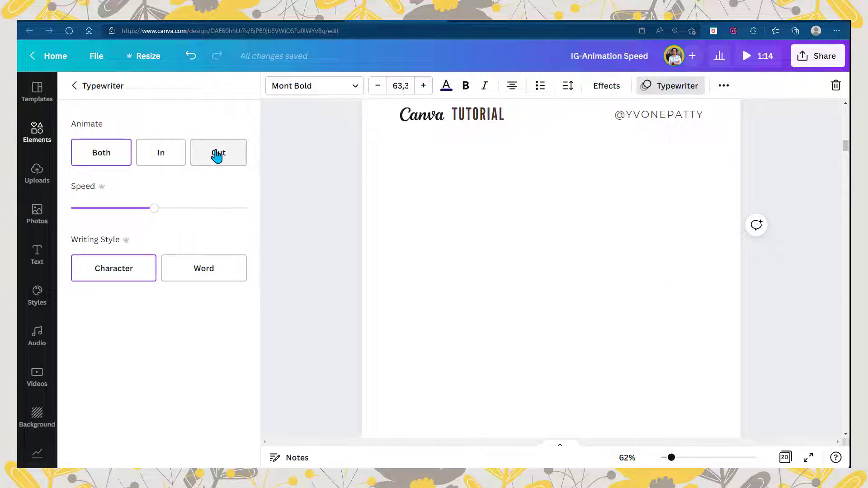
{"action": "left_click_drag", "start_coordinate": [152, 209], "coordinate": [248, 222]}
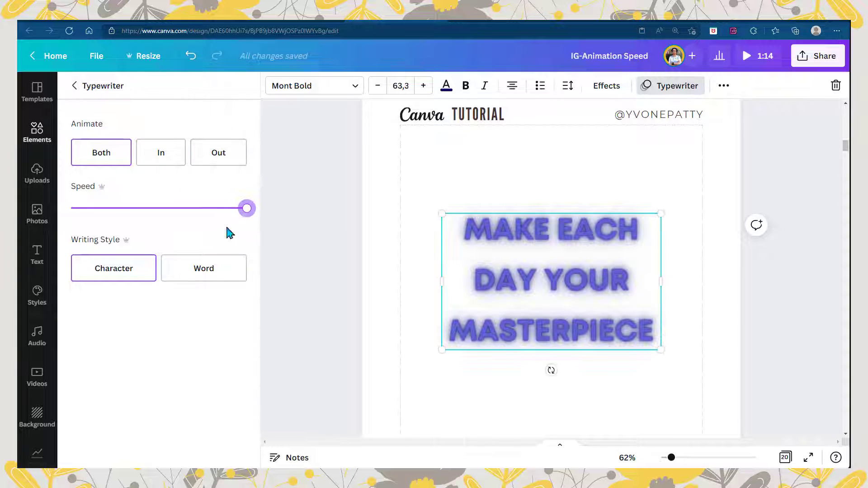
{"action": "left_click_drag", "start_coordinate": [200, 208], "coordinate": [106, 229]}
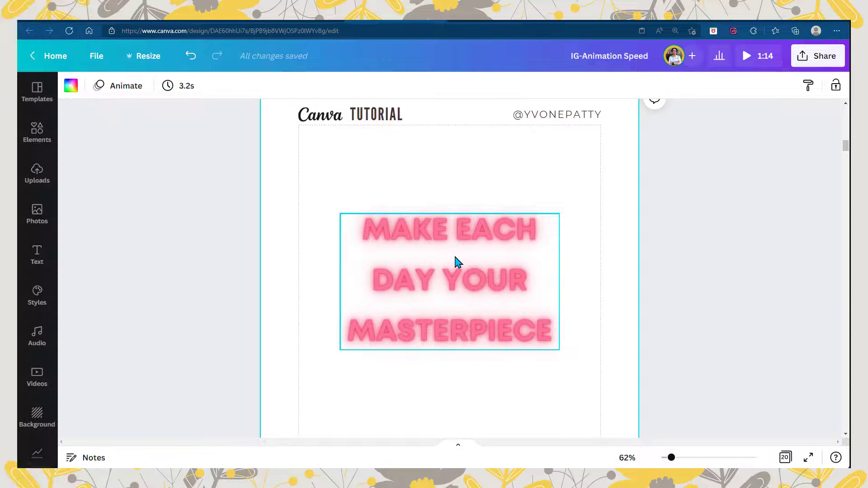
- Open the pink text's Ascend animation settings and turn on Reverse Animate Out after toggling it on and off
{"action": "right_click", "coordinate": [455, 257]}
{"action": "left_click", "coordinate": [502, 387]}
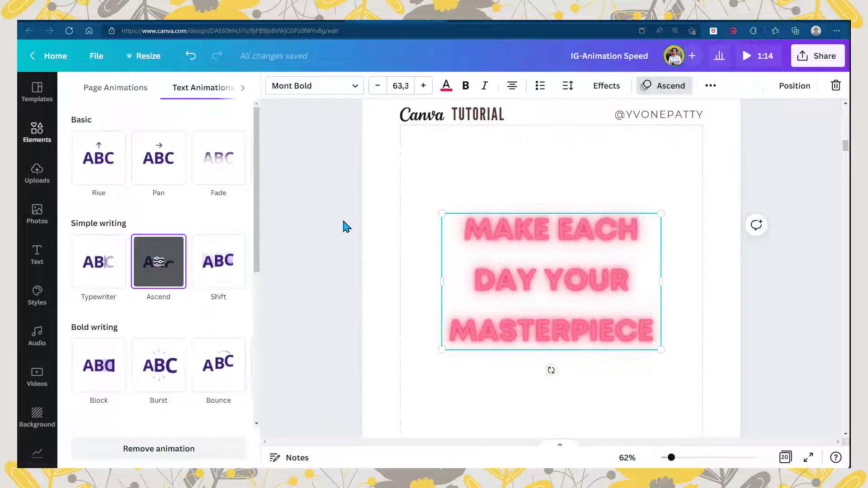
{"action": "left_click", "coordinate": [159, 261]}
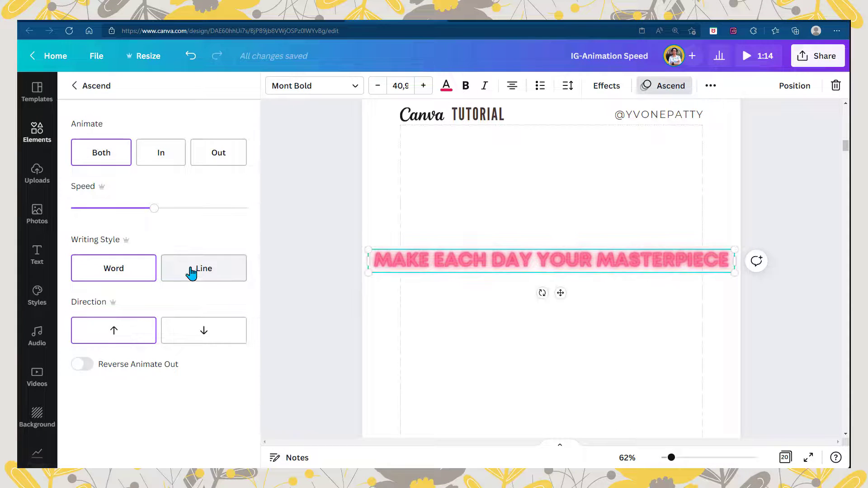
{"action": "left_click", "coordinate": [90, 368]}
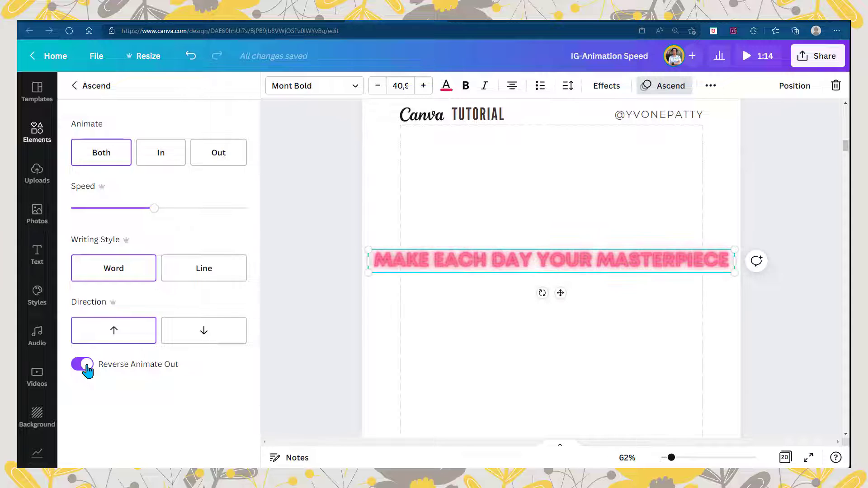
{"action": "left_click", "coordinate": [78, 365]}
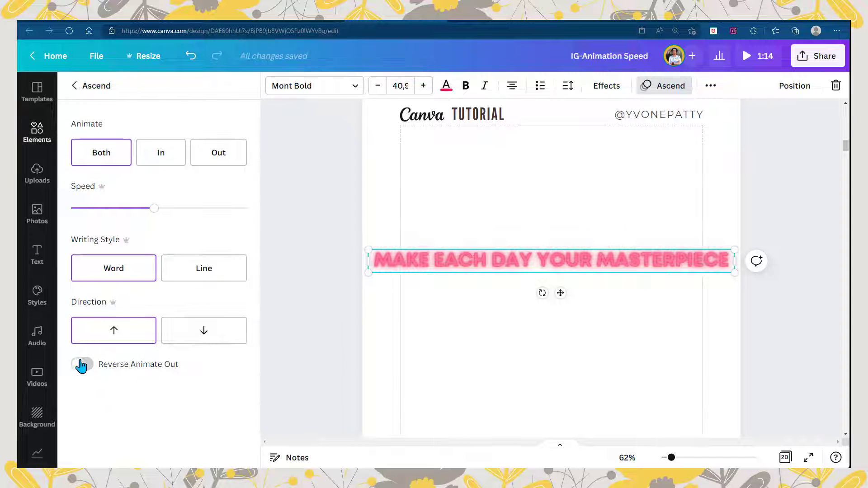
{"action": "left_click", "coordinate": [91, 367]}
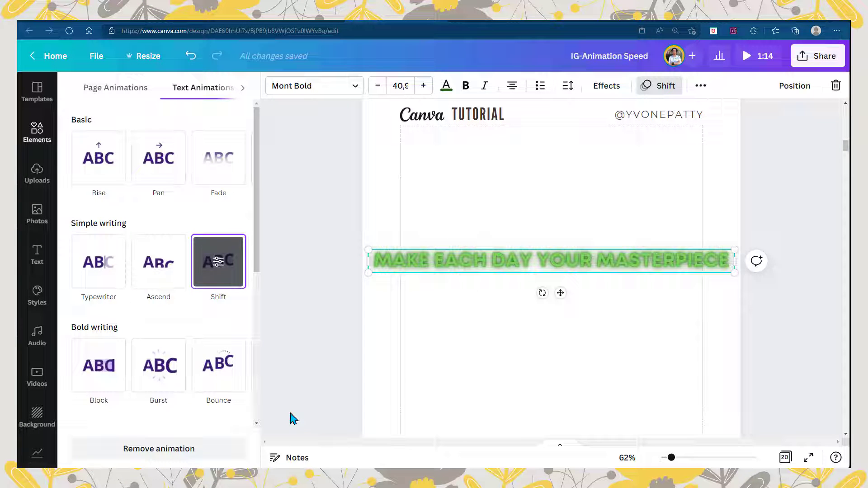
- Open the green text's Shift animation settings and toggle Reverse Animate Out on and back off
{"action": "left_click", "coordinate": [218, 267]}
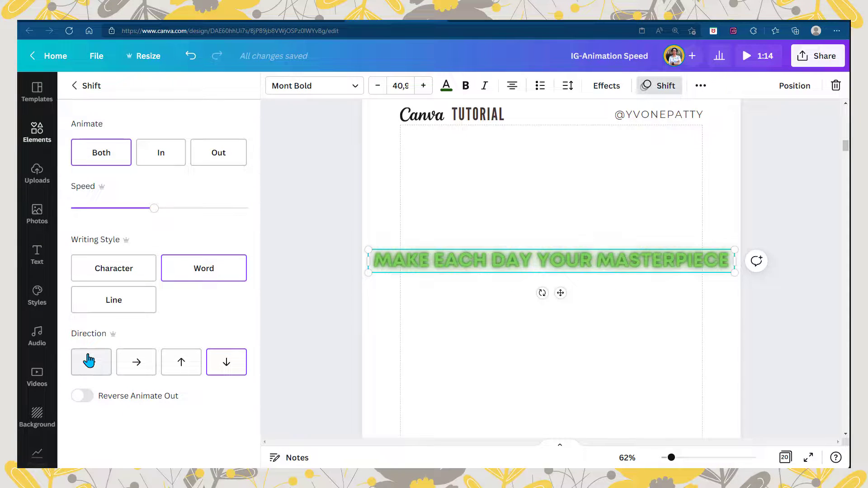
{"action": "left_click", "coordinate": [86, 397]}
{"action": "left_click", "coordinate": [81, 397]}
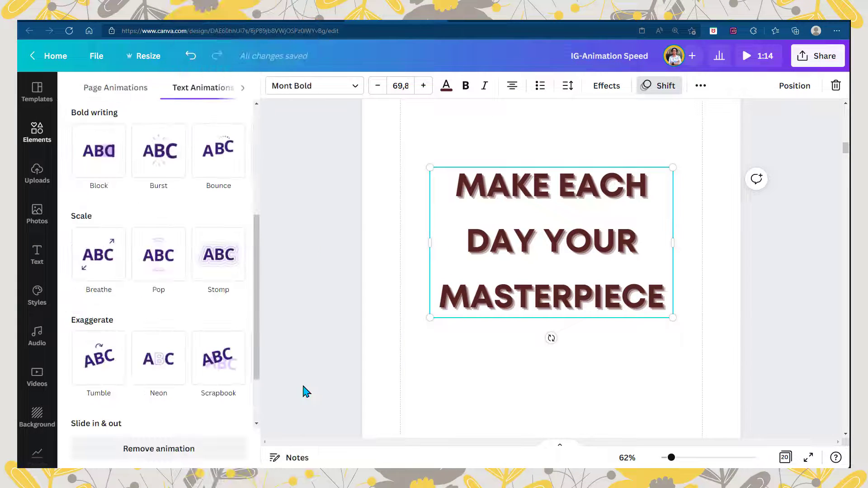
- Apply the Block animation to the dark red text and open its settings
{"action": "left_click", "coordinate": [100, 153]}
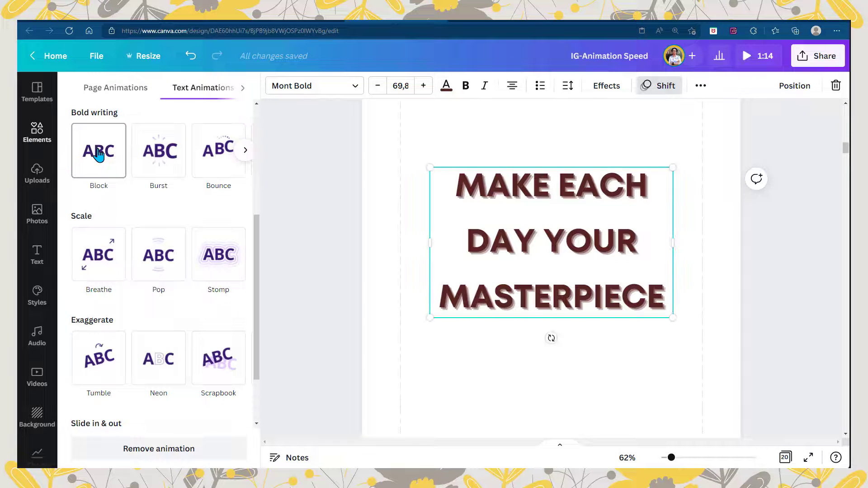
{"action": "left_click", "coordinate": [100, 152]}
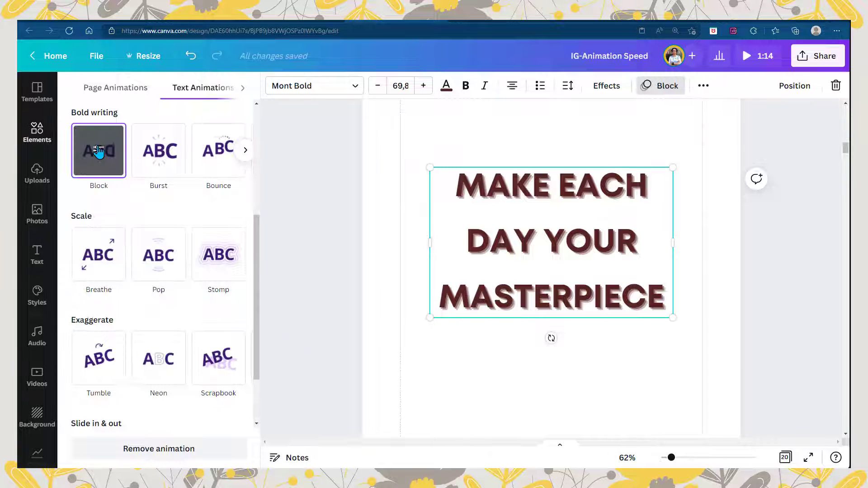
{"action": "left_click", "coordinate": [99, 152]}
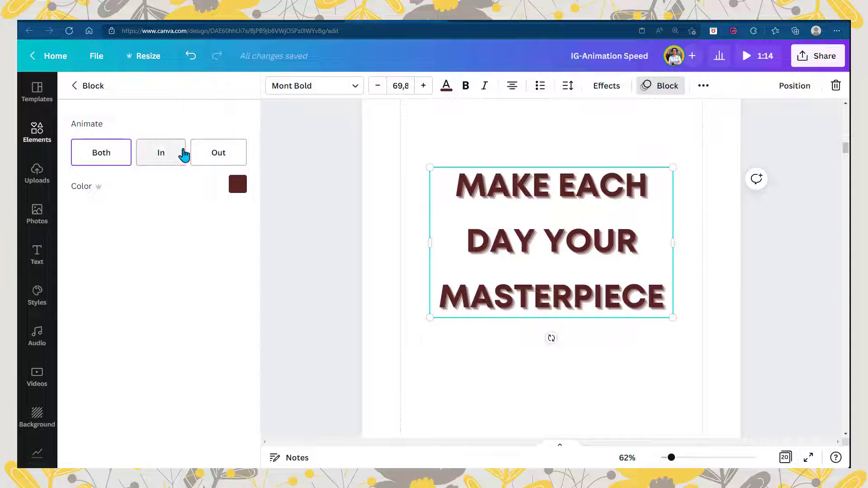
- Try teal and green shades for the Block animation's color, set it to light blue, and return to the animation list
{"action": "left_click", "coordinate": [240, 181]}
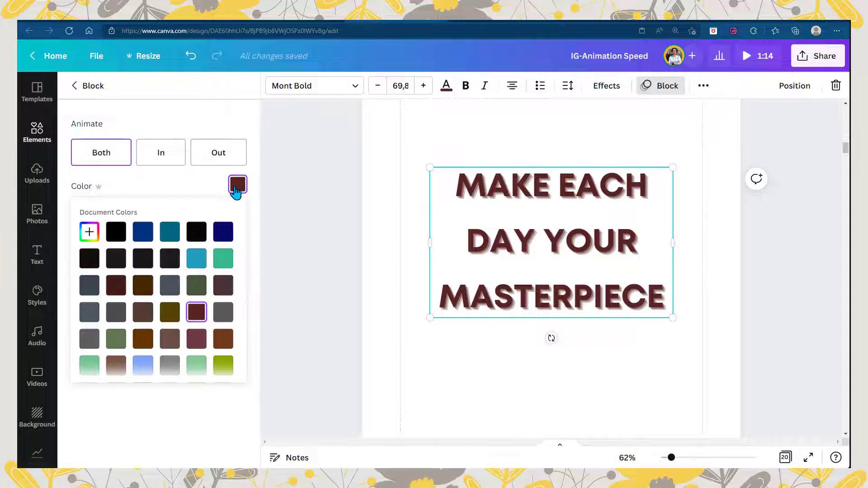
{"action": "left_click", "coordinate": [171, 231]}
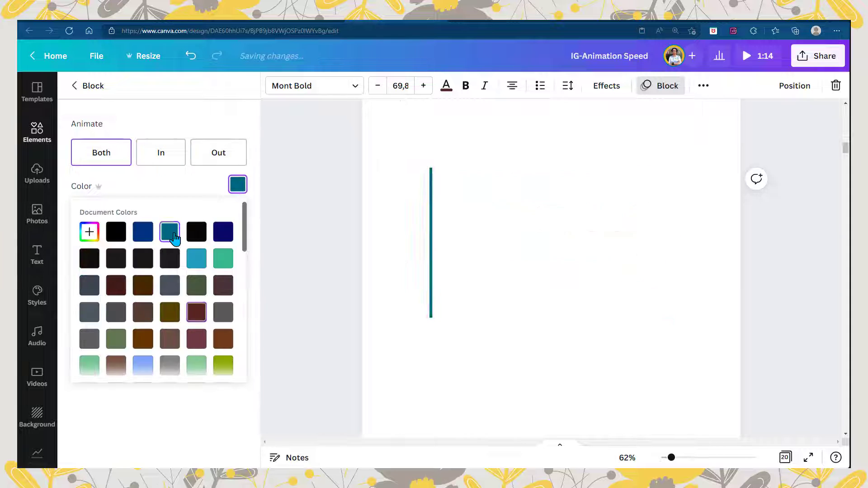
{"action": "left_click", "coordinate": [223, 261]}
{"action": "scroll", "coordinate": [221, 289], "scroll_direction": "down", "scroll_amount": 1}
{"action": "left_click", "coordinate": [221, 312]}
{"action": "scroll", "coordinate": [174, 317], "scroll_direction": "down", "scroll_amount": 2}
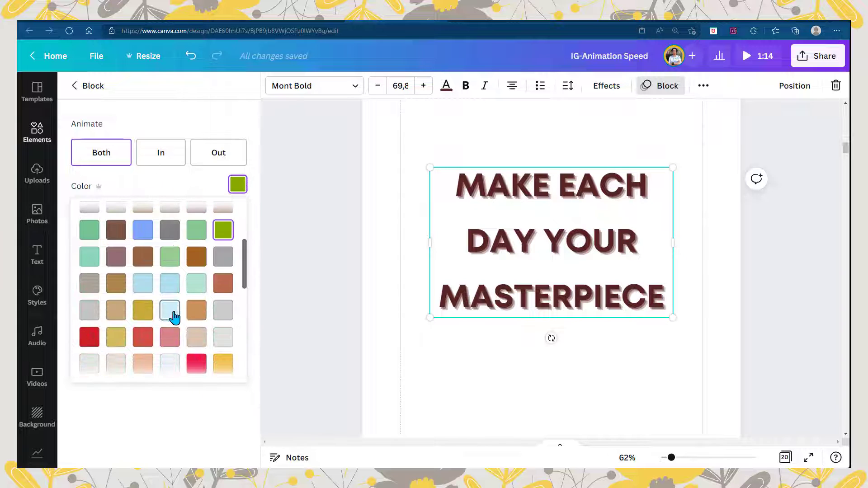
{"action": "left_click", "coordinate": [171, 312]}
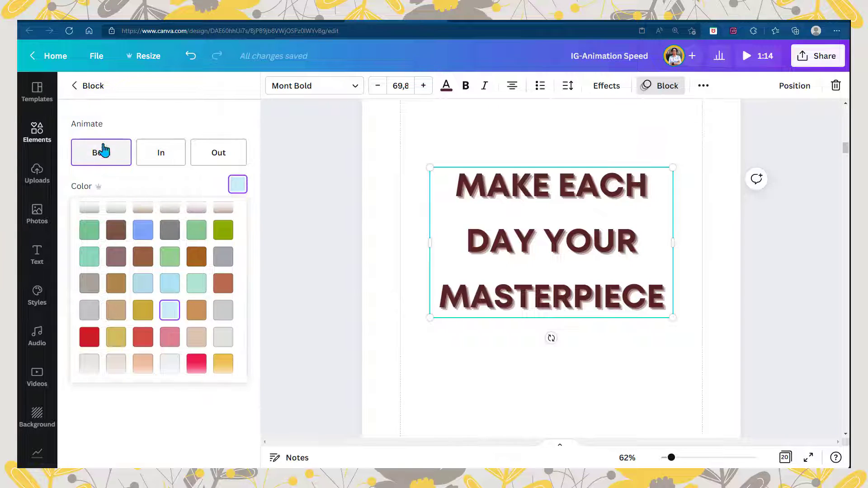
{"action": "left_click", "coordinate": [74, 85]}
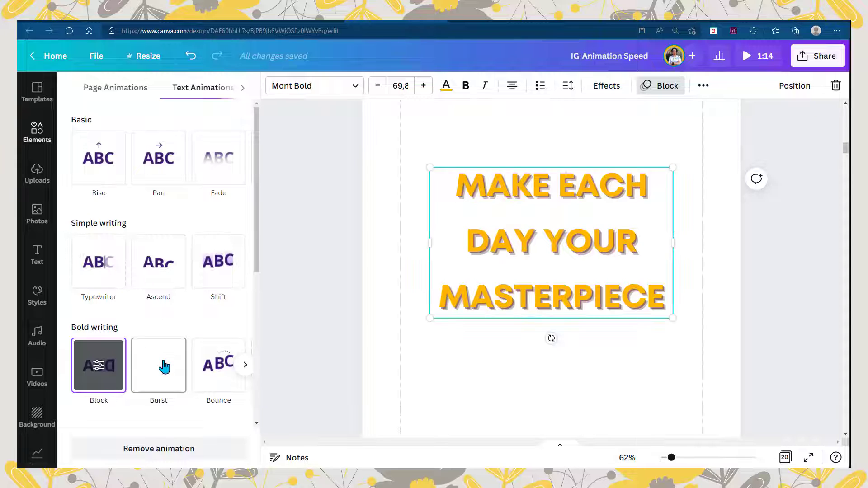
- Apply the Burst animation to the yellow text and reduce its intensity to low
{"action": "left_click", "coordinate": [163, 366]}
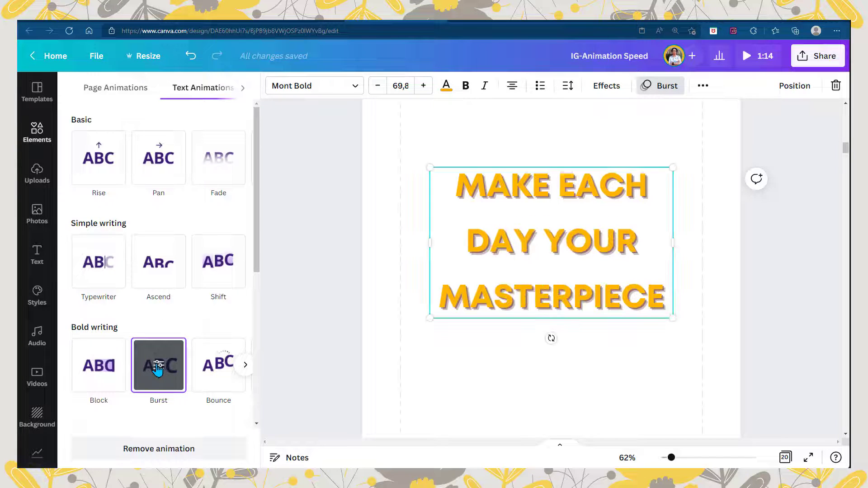
{"action": "left_click", "coordinate": [161, 365]}
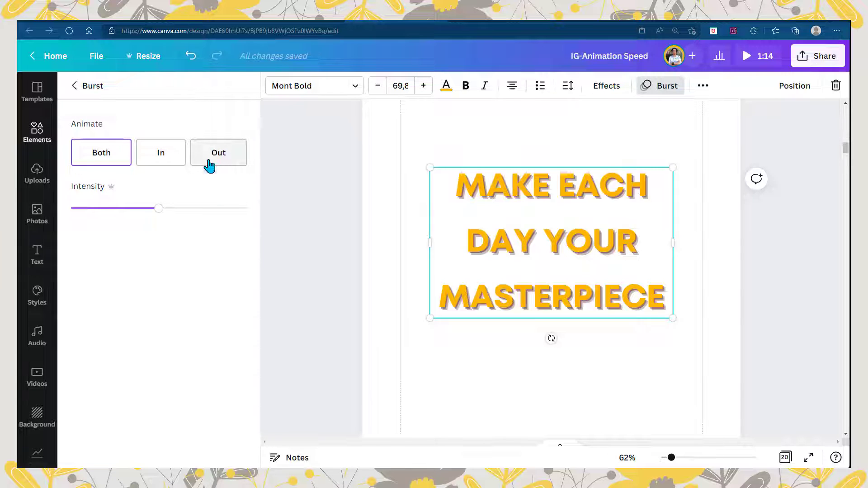
{"action": "left_click_drag", "start_coordinate": [155, 208], "coordinate": [94, 212]}
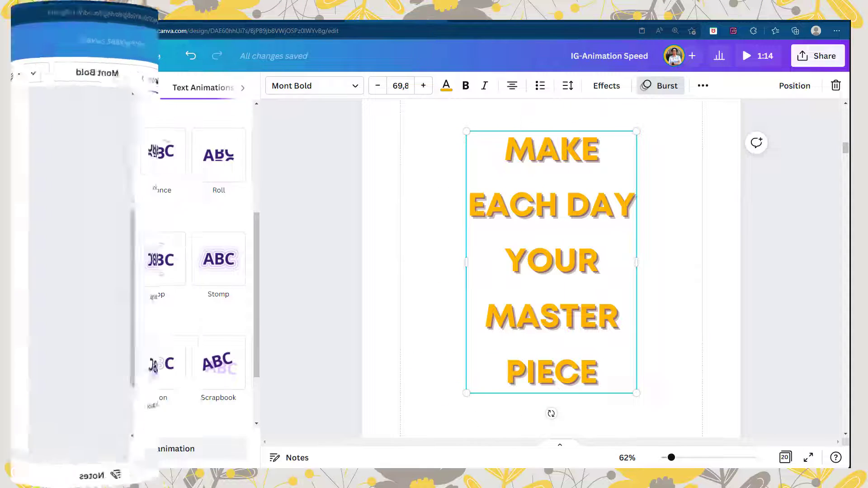
- Apply the Bounce animation to the yellow text and try its In and Out animate options
{"action": "left_click", "coordinate": [158, 160]}
{"action": "left_click", "coordinate": [158, 159]}
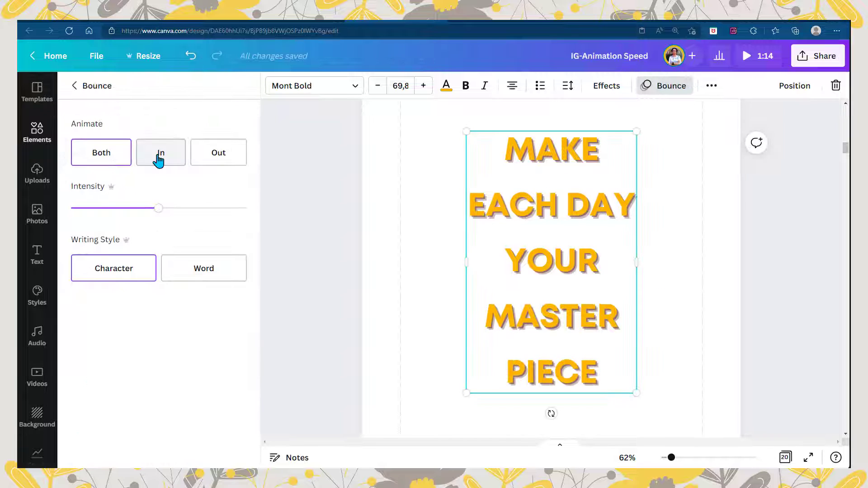
{"action": "left_click", "coordinate": [162, 157]}
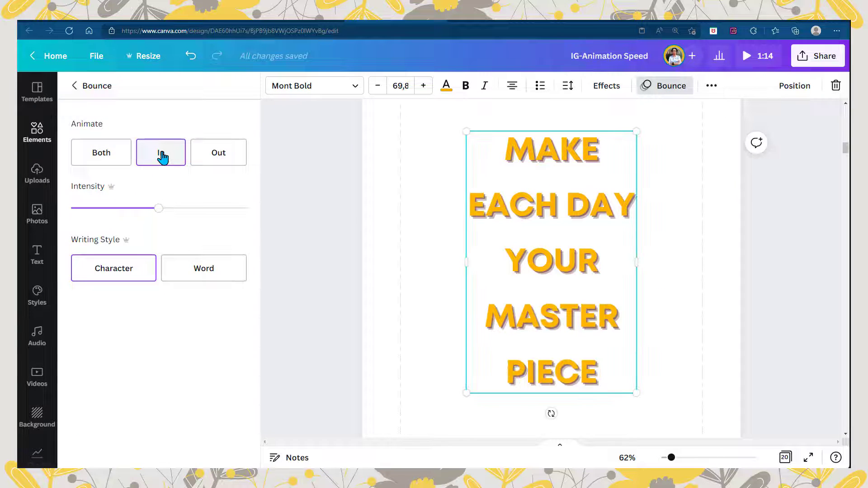
{"action": "left_click", "coordinate": [216, 154]}
{"action": "left_click", "coordinate": [216, 153]}
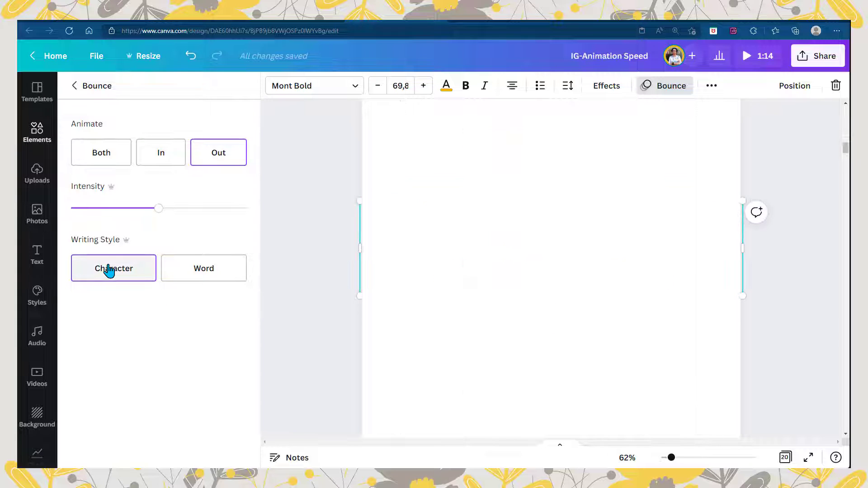
{"action": "left_click", "coordinate": [156, 158]}
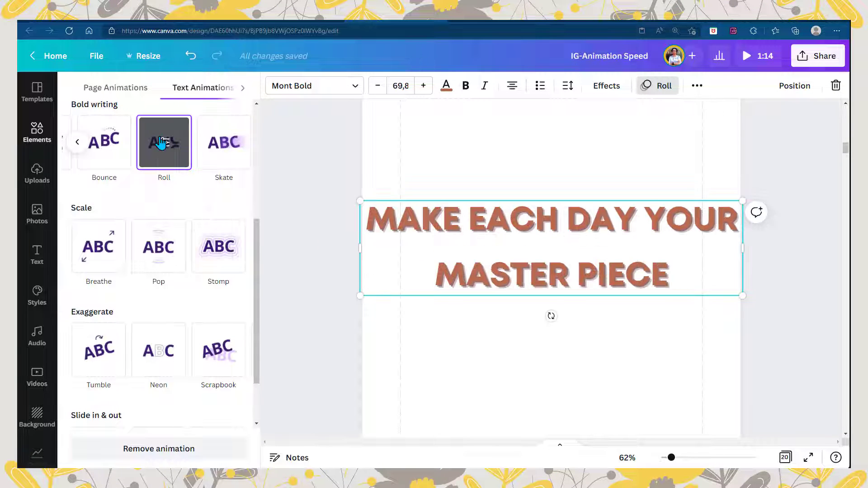
- Open the brown text's Roll animation settings, try animating In, and set Animate to Out
{"action": "left_click", "coordinate": [163, 143]}
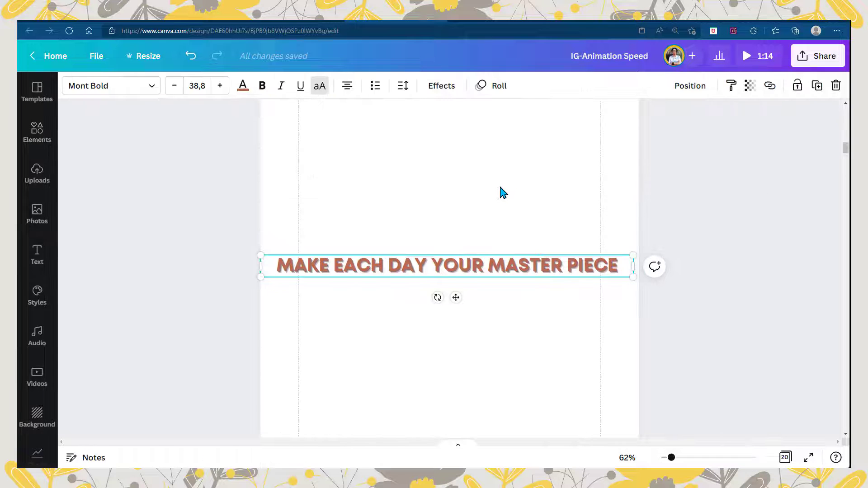
{"action": "left_click", "coordinate": [493, 85]}
{"action": "scroll", "coordinate": [171, 362], "scroll_direction": "right", "scroll_amount": 2}
{"action": "left_click", "coordinate": [171, 362]}
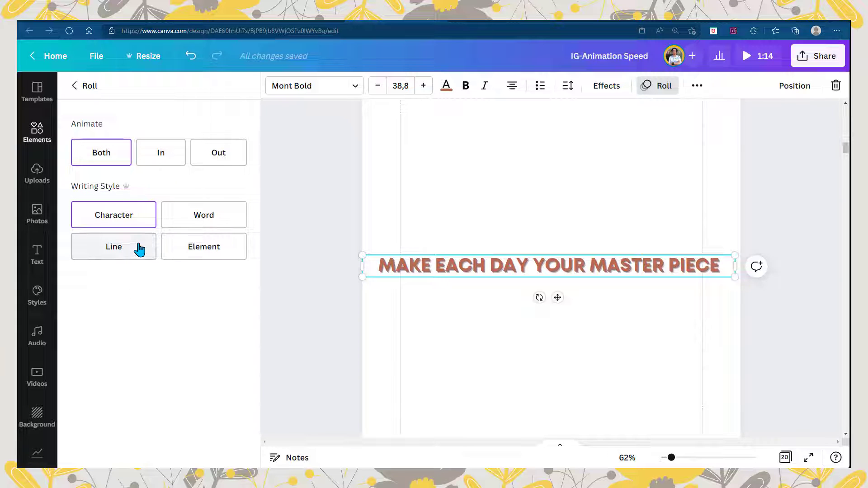
{"action": "left_click", "coordinate": [160, 152]}
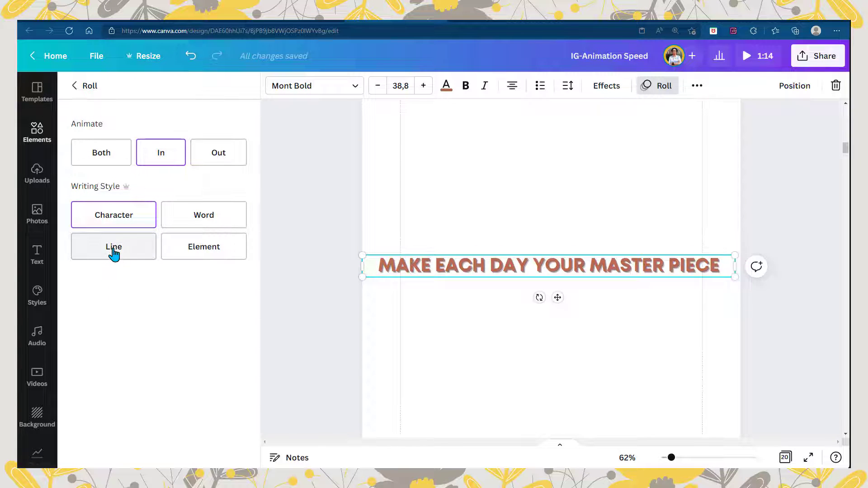
{"action": "left_click", "coordinate": [218, 152]}
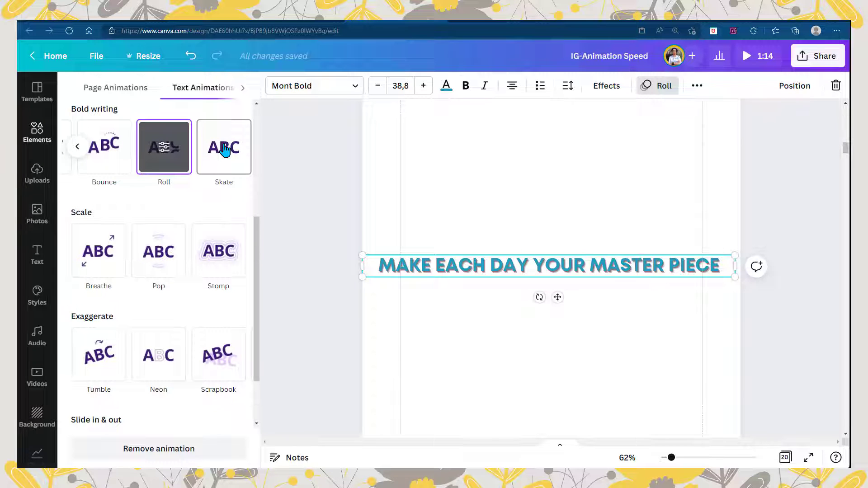
- Apply the Skate animation to the one-line blue text, set its direction to the right, and try Animate Out
{"action": "left_click", "coordinate": [225, 149]}
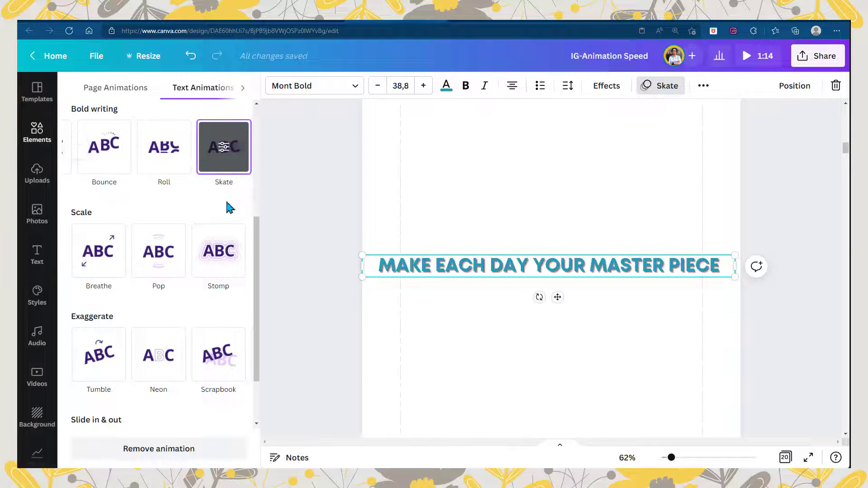
{"action": "left_click", "coordinate": [225, 147]}
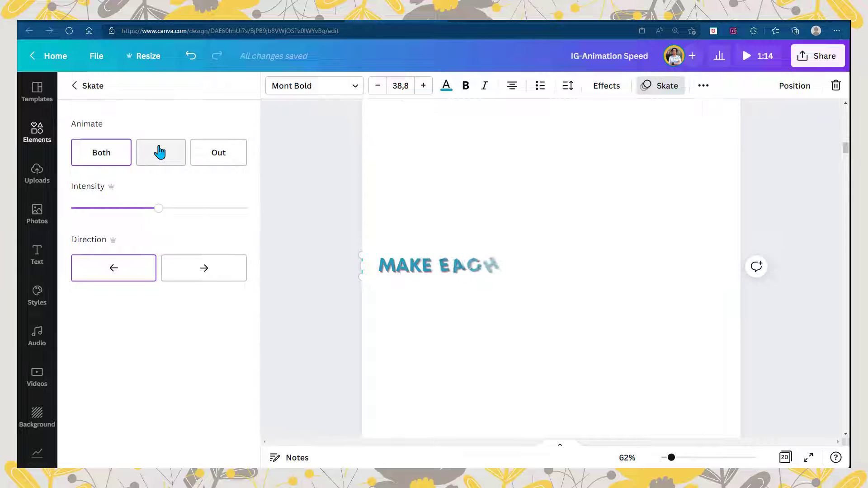
{"action": "left_click", "coordinate": [172, 152]}
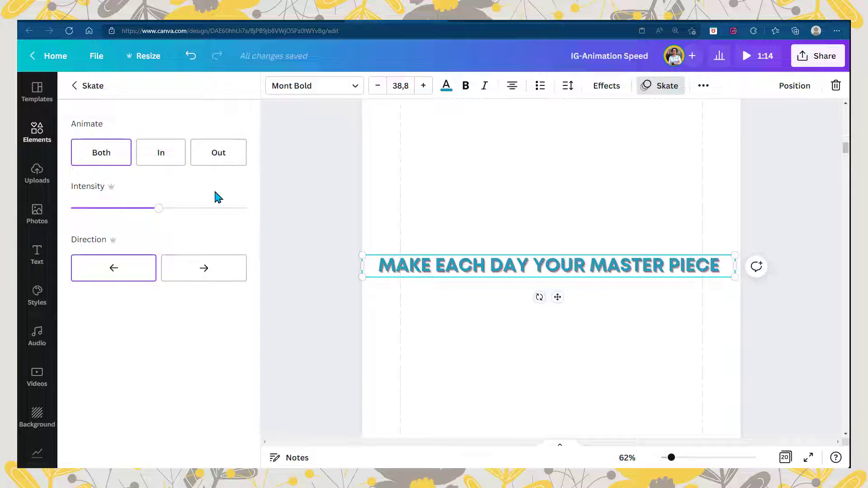
{"action": "left_click", "coordinate": [200, 271]}
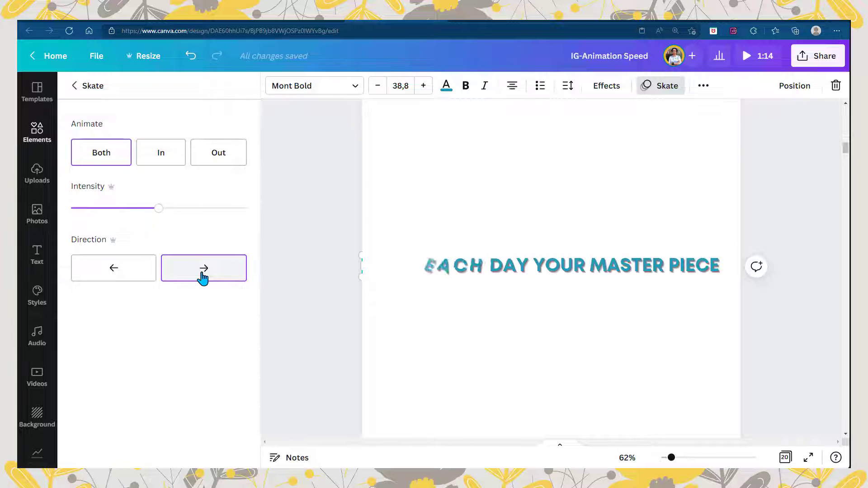
{"action": "left_click", "coordinate": [219, 159]}
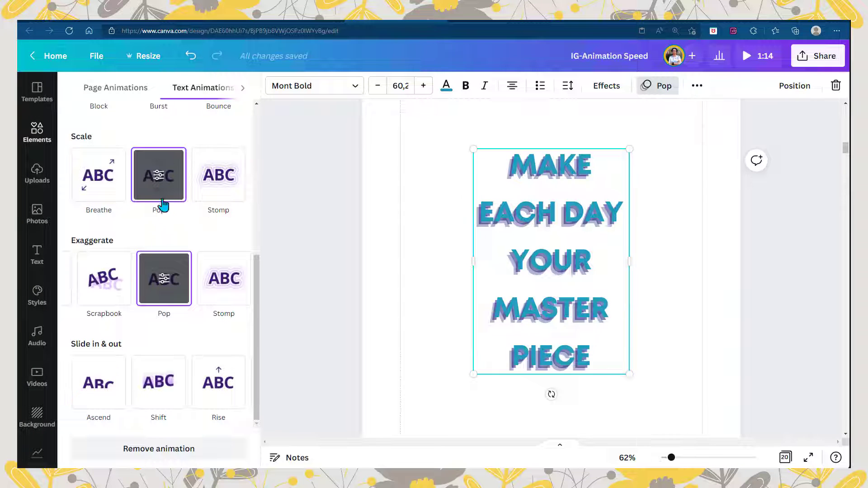
- Set the Pop animation of the five-line blue text to animate In and return to the animation list
{"action": "left_click", "coordinate": [159, 175]}
{"action": "left_click", "coordinate": [164, 157]}
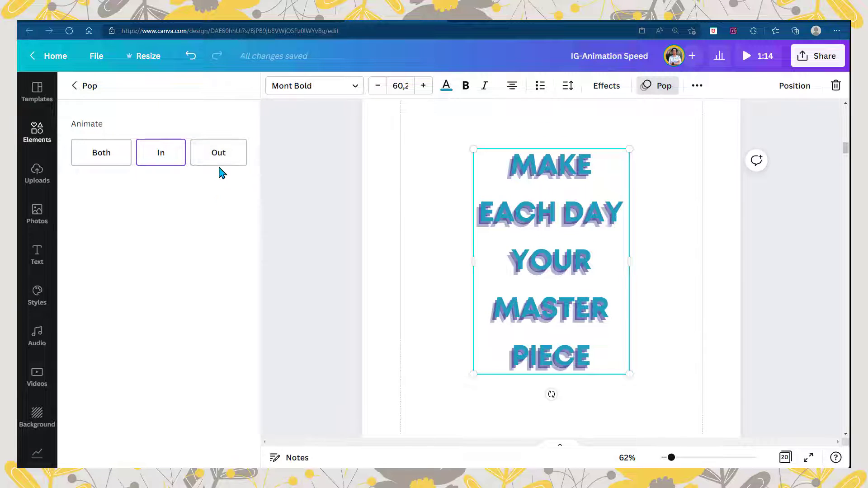
{"action": "left_click", "coordinate": [86, 91]}
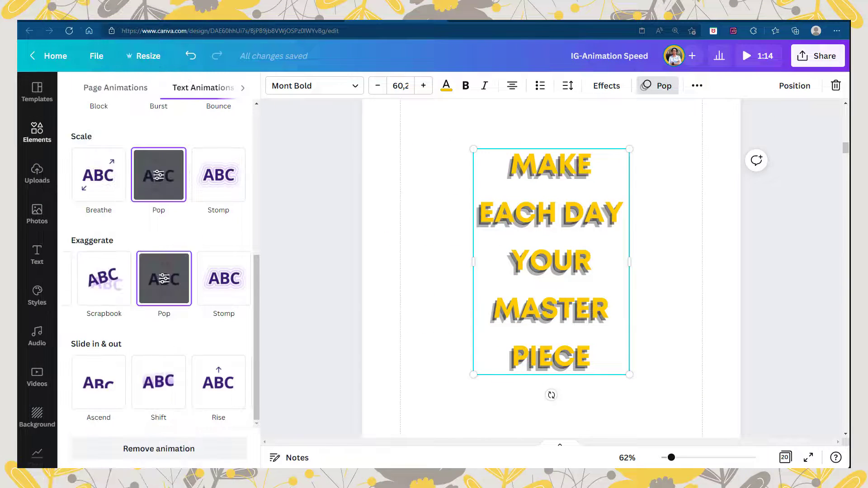
- Try the Stomp animation and its settings on the yellow text, and toggle Reverse Animate Out in its Tumble settings
{"action": "left_click", "coordinate": [219, 175]}
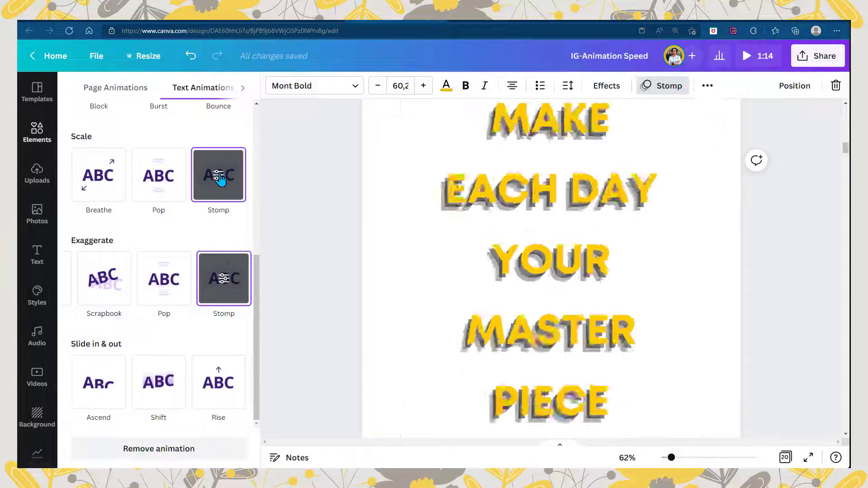
{"action": "left_click", "coordinate": [219, 177]}
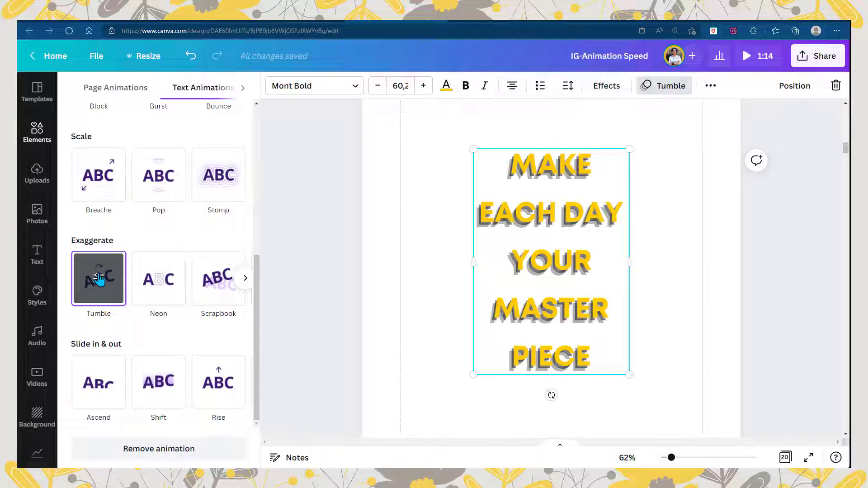
{"action": "left_click", "coordinate": [99, 281]}
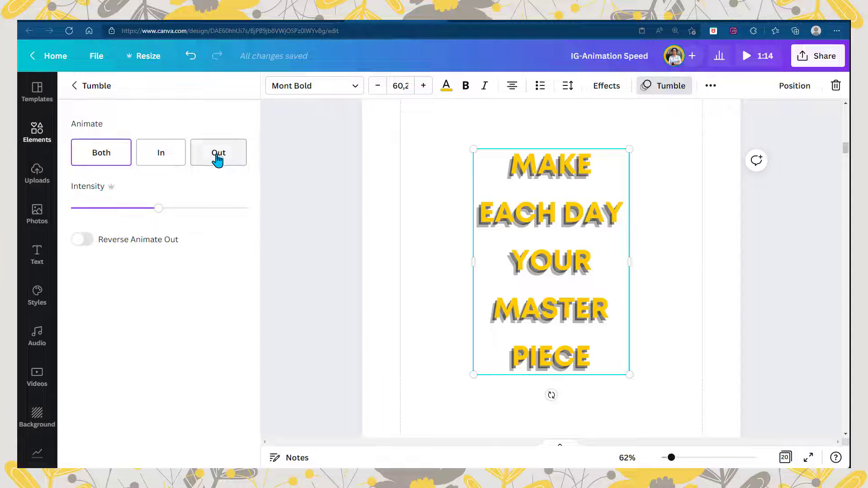
{"action": "left_click", "coordinate": [87, 242]}
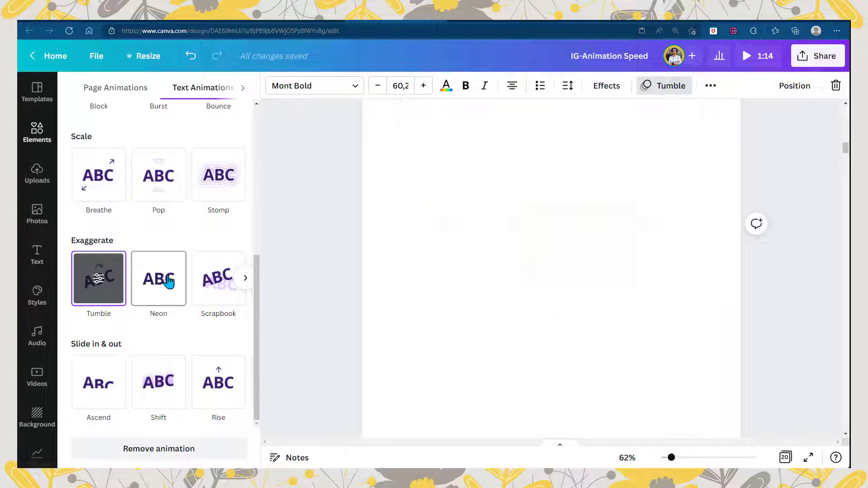
- Apply the Neon animation to the text with the green background, try animating In, and slightly lower its intensity
{"action": "left_click", "coordinate": [168, 281]}
{"action": "left_click", "coordinate": [159, 279]}
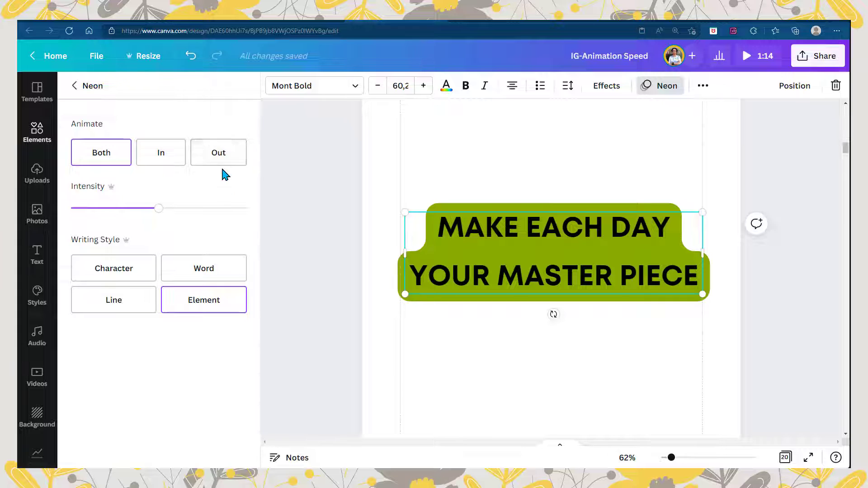
{"action": "left_click", "coordinate": [161, 164]}
{"action": "mouse_move", "coordinate": [158, 208]}
{"action": "left_mouse_down"}
{"action": "mouse_move", "coordinate": [87, 217]}
{"action": "mouse_move", "coordinate": [241, 202]}
{"action": "mouse_move", "coordinate": [155, 208]}
{"action": "left_mouse_up"}
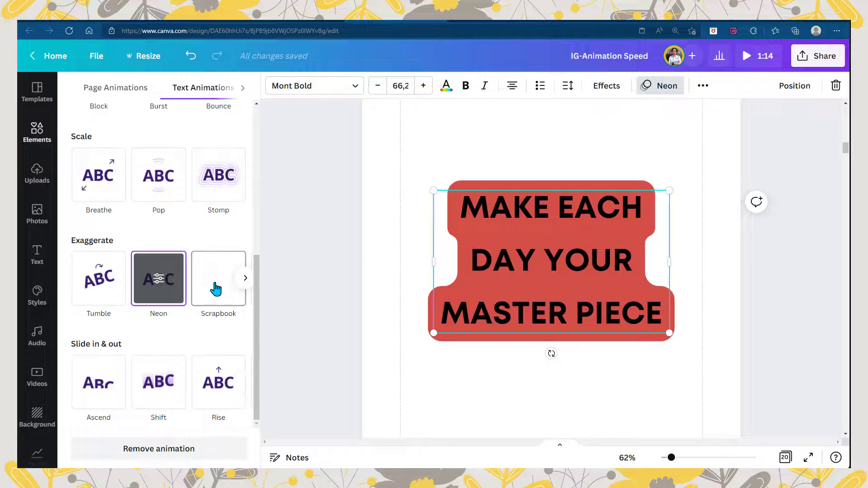
- Apply the Scrapbook animation to the text with the red background and open its settings
{"action": "left_click", "coordinate": [218, 291]}
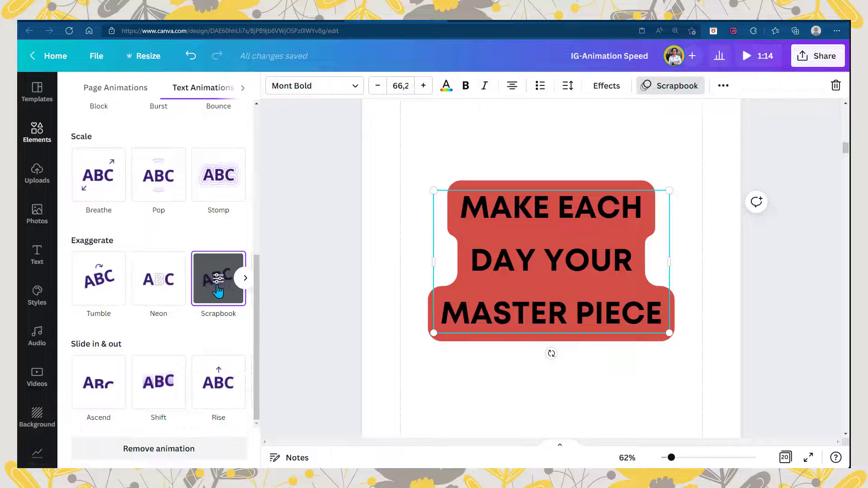
{"action": "left_click", "coordinate": [218, 289]}
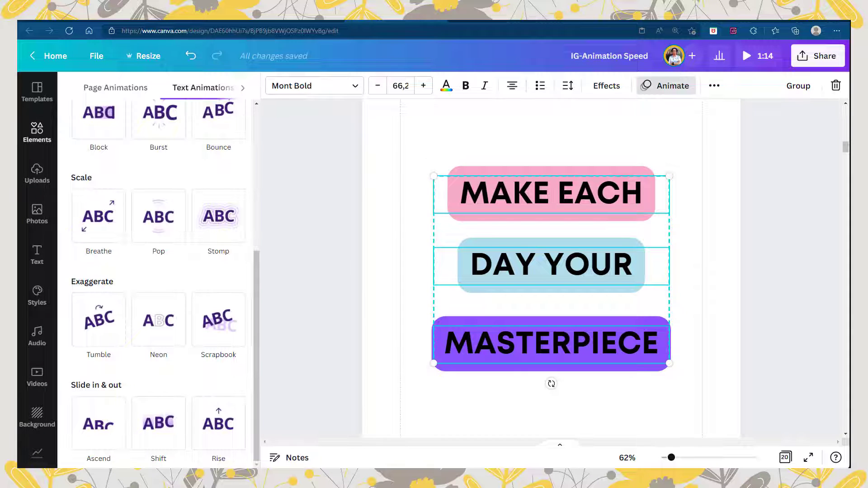
- Apply the Baseline slide animation to the three selected pink, blue and purple text labels and open its settings
{"action": "left_click", "coordinate": [245, 424]}
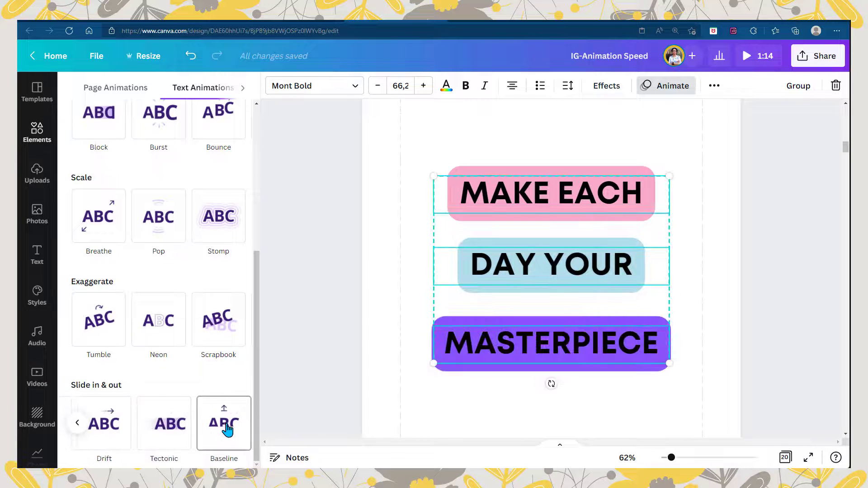
{"action": "left_click", "coordinate": [224, 427]}
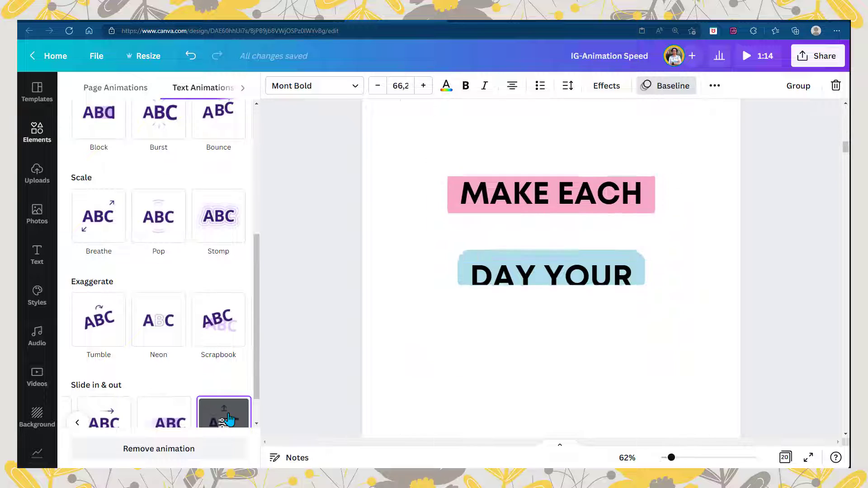
{"action": "left_click", "coordinate": [223, 425]}
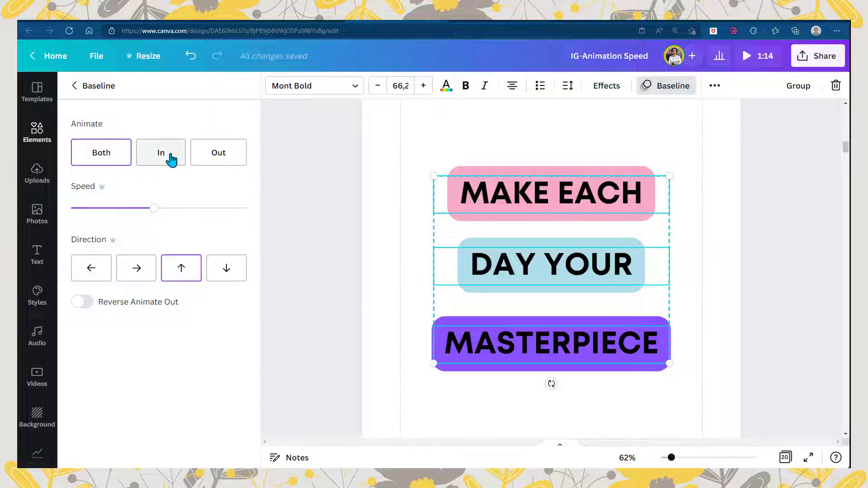